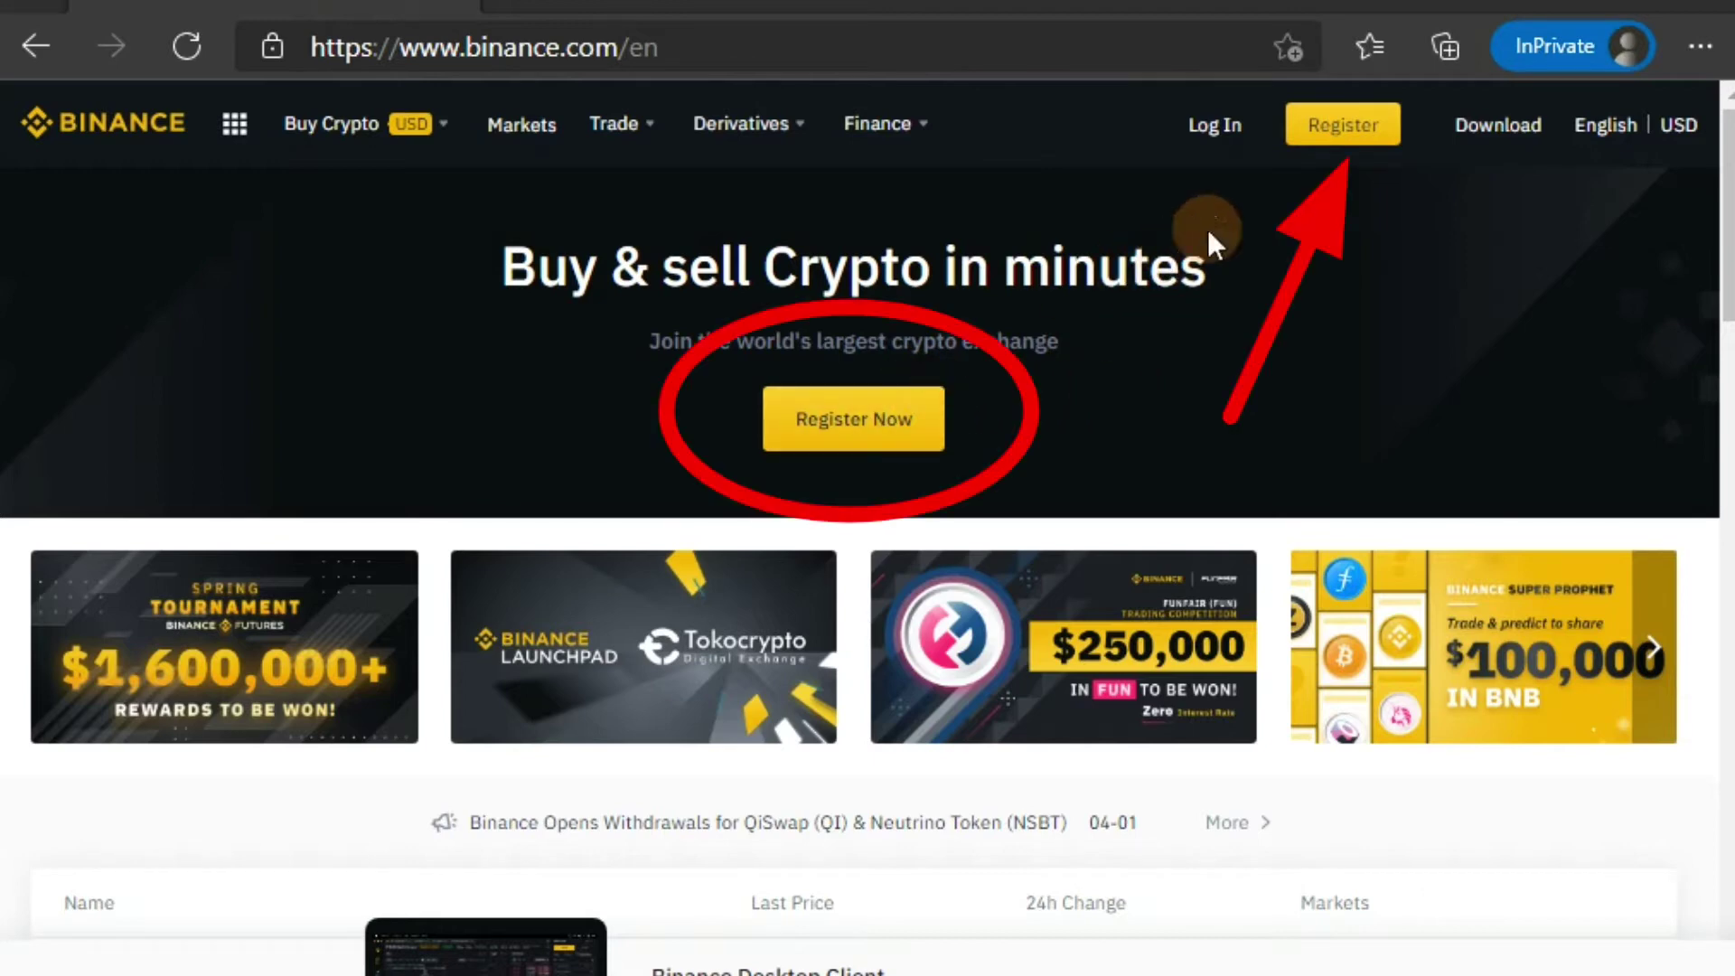
Step: Register a new Binance account with an email and password, accepting the Terms of Service
{"action": "left_click", "coordinate": [1343, 131]}
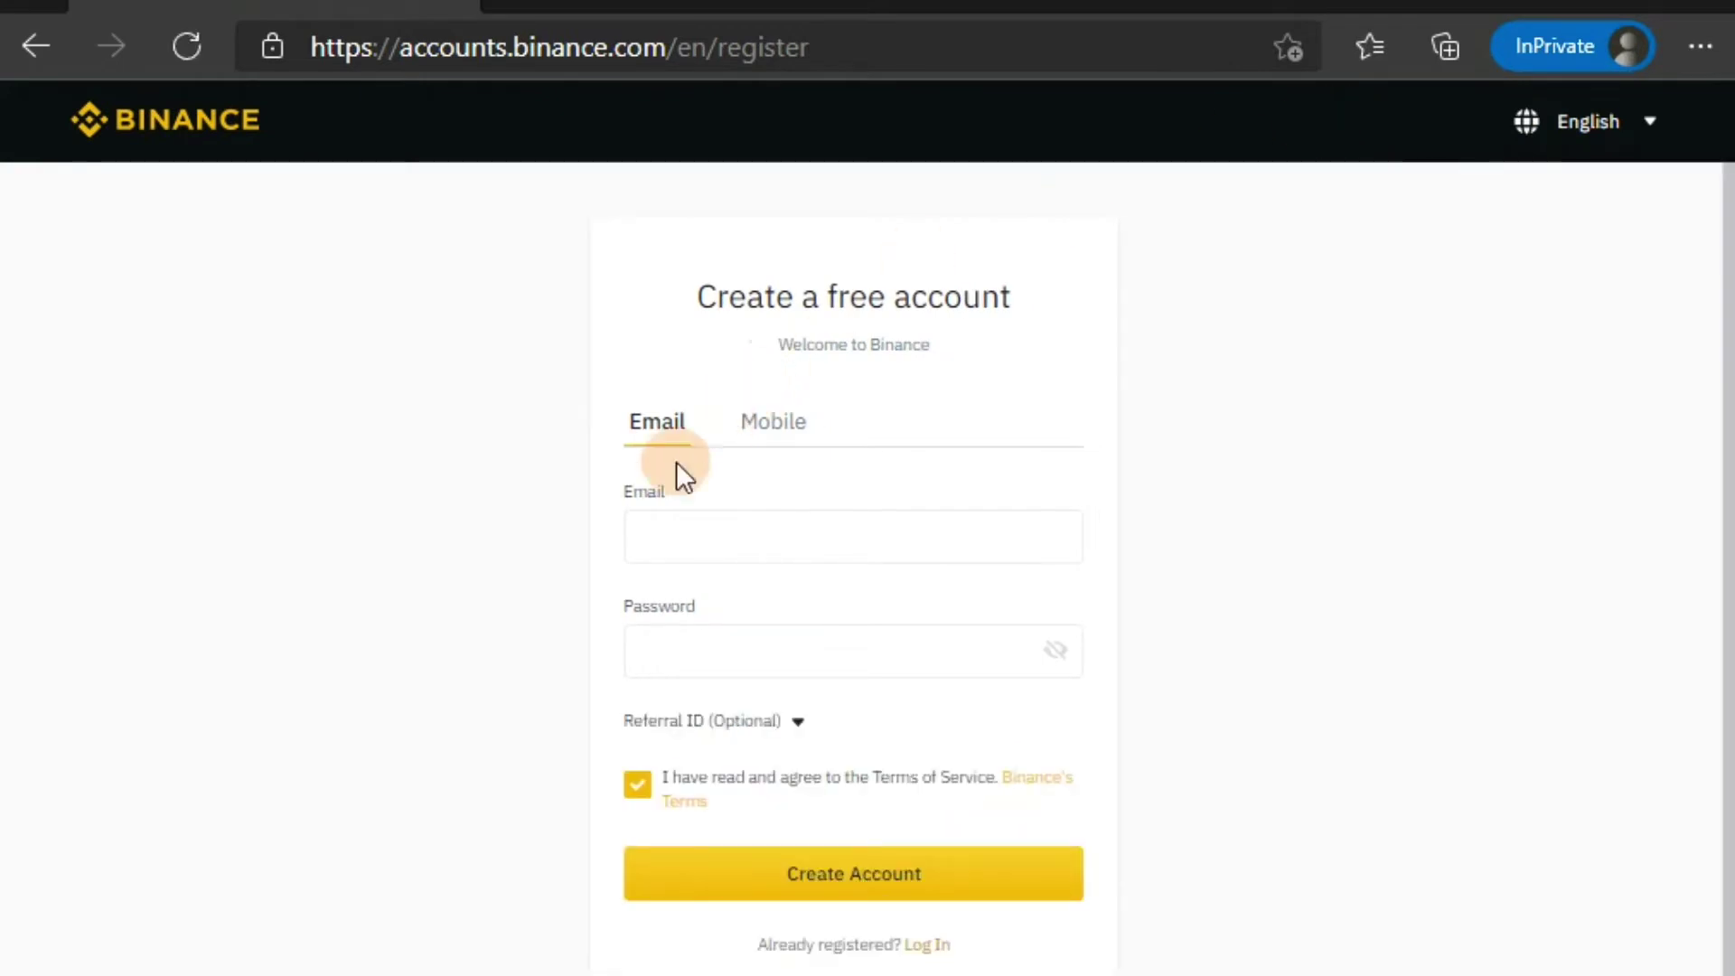
{"action": "left_click", "coordinate": [701, 549]}
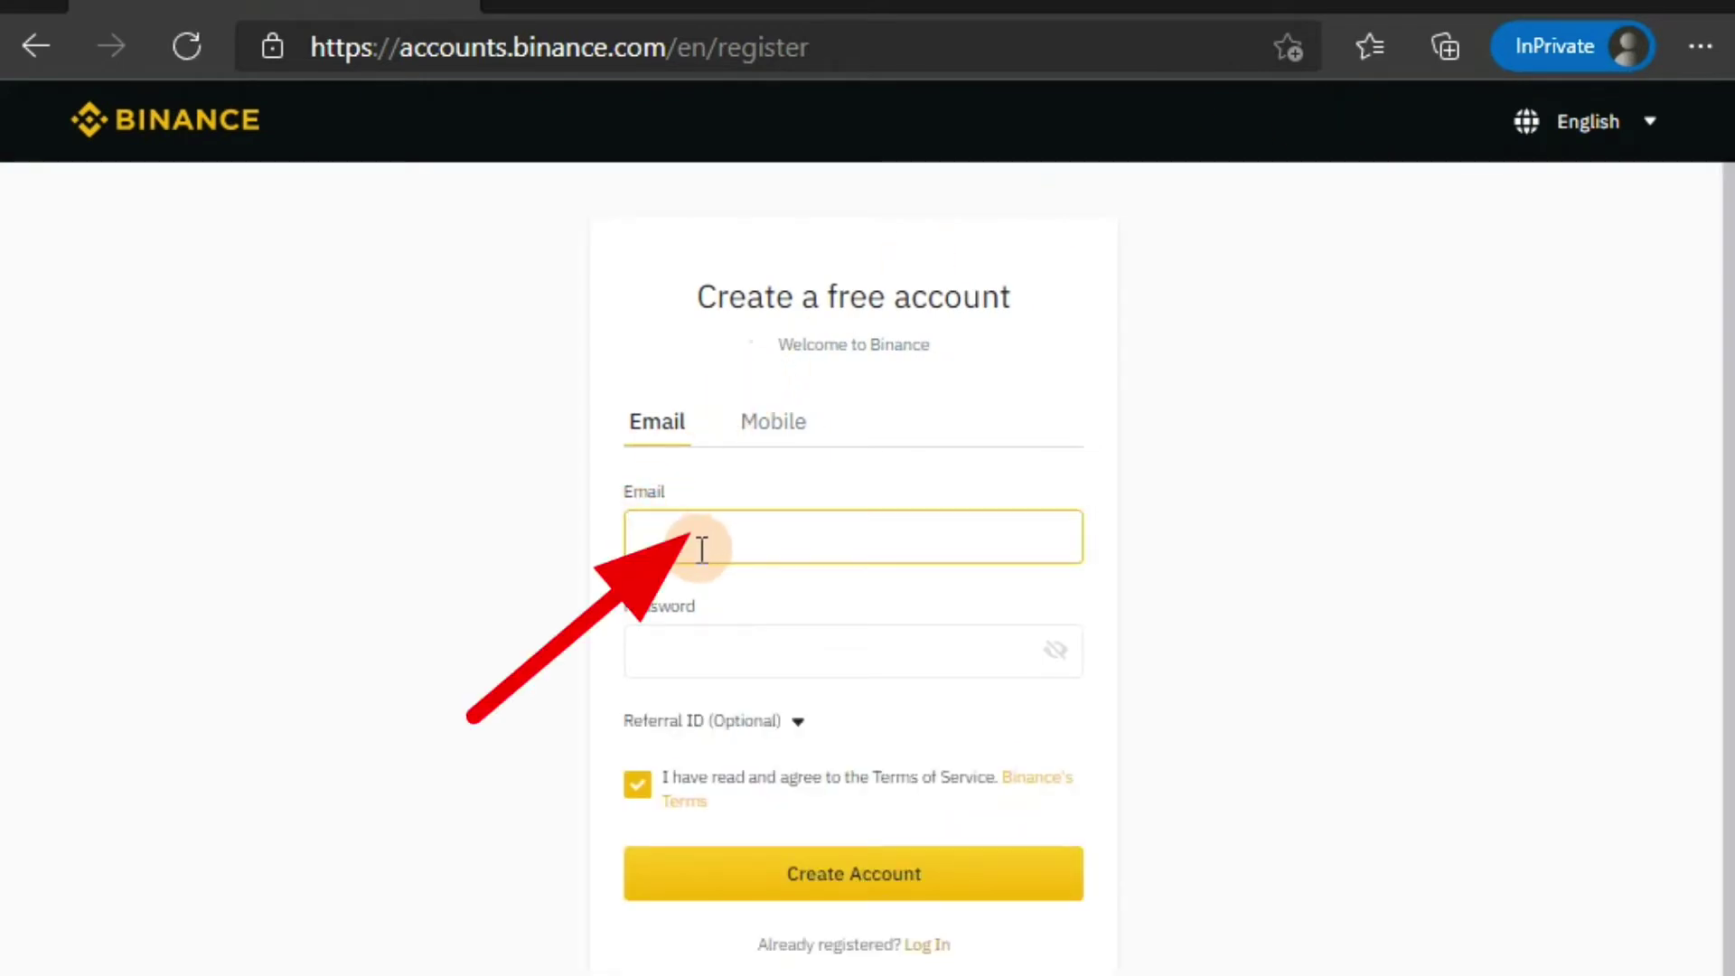
{"action": "left_click", "coordinate": [1059, 647]}
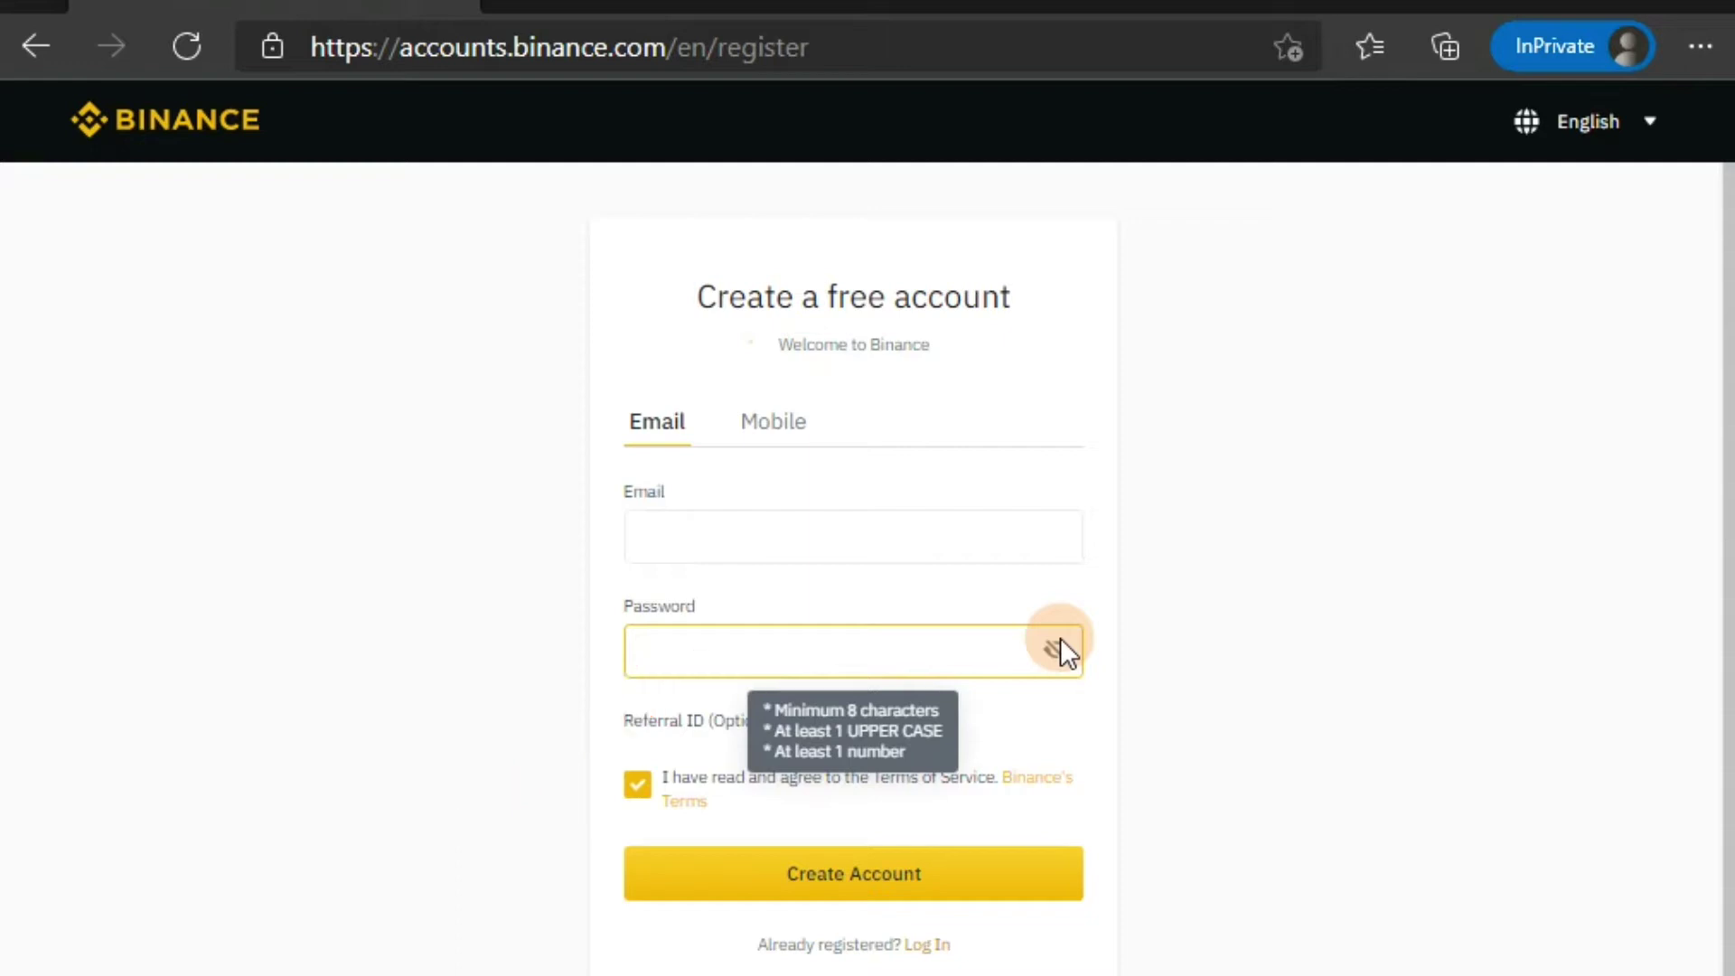
{"action": "left_click", "coordinate": [1169, 730]}
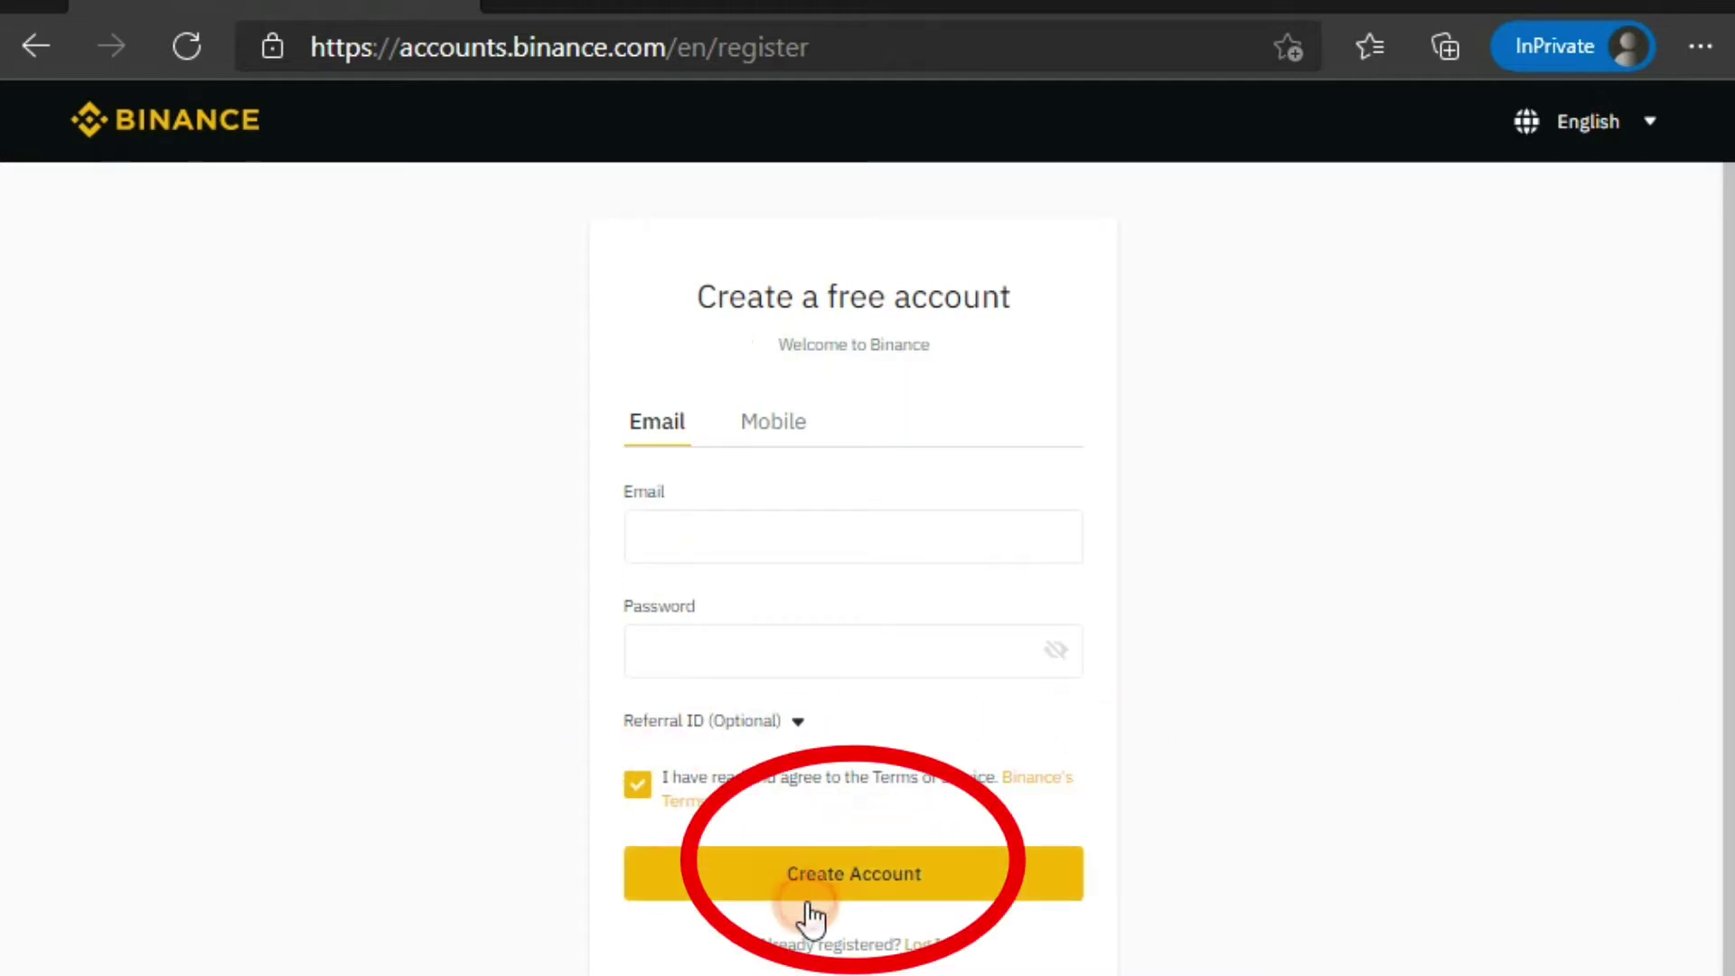
{"action": "left_click", "coordinate": [1025, 867]}
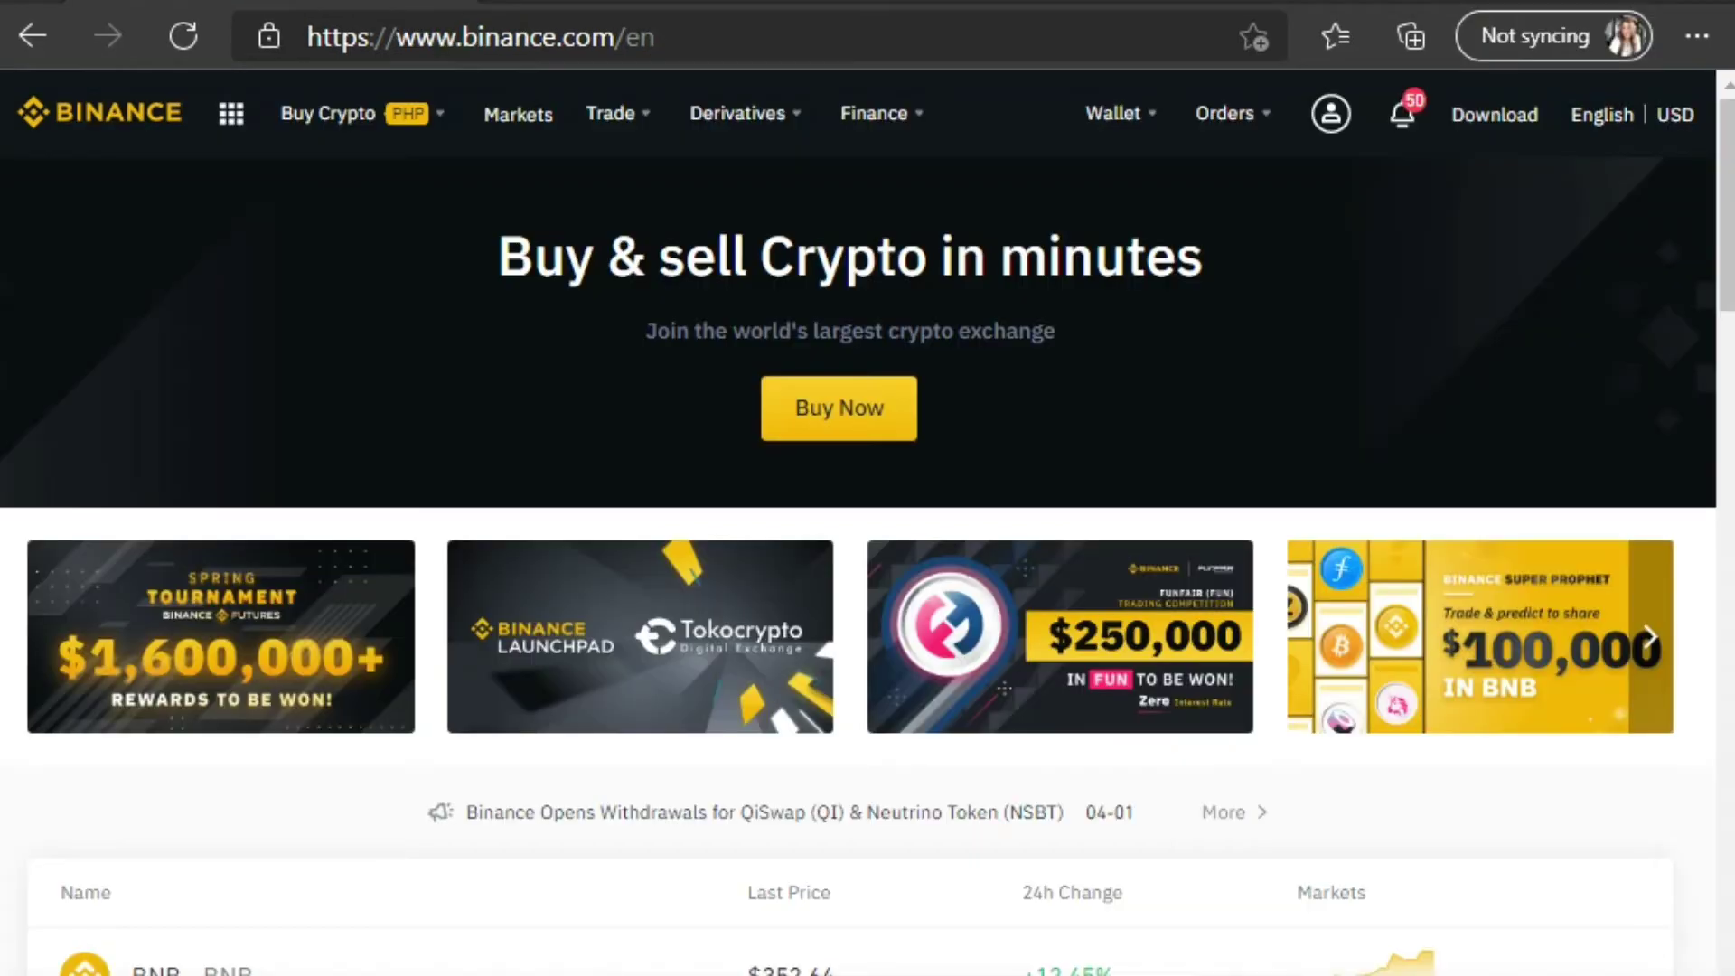
Step: Return to the signed-in home page and bring up the profile account dropdown
{"action": "left_click", "coordinate": [1408, 400]}
{"action": "mouse_move", "coordinate": [1331, 116]}
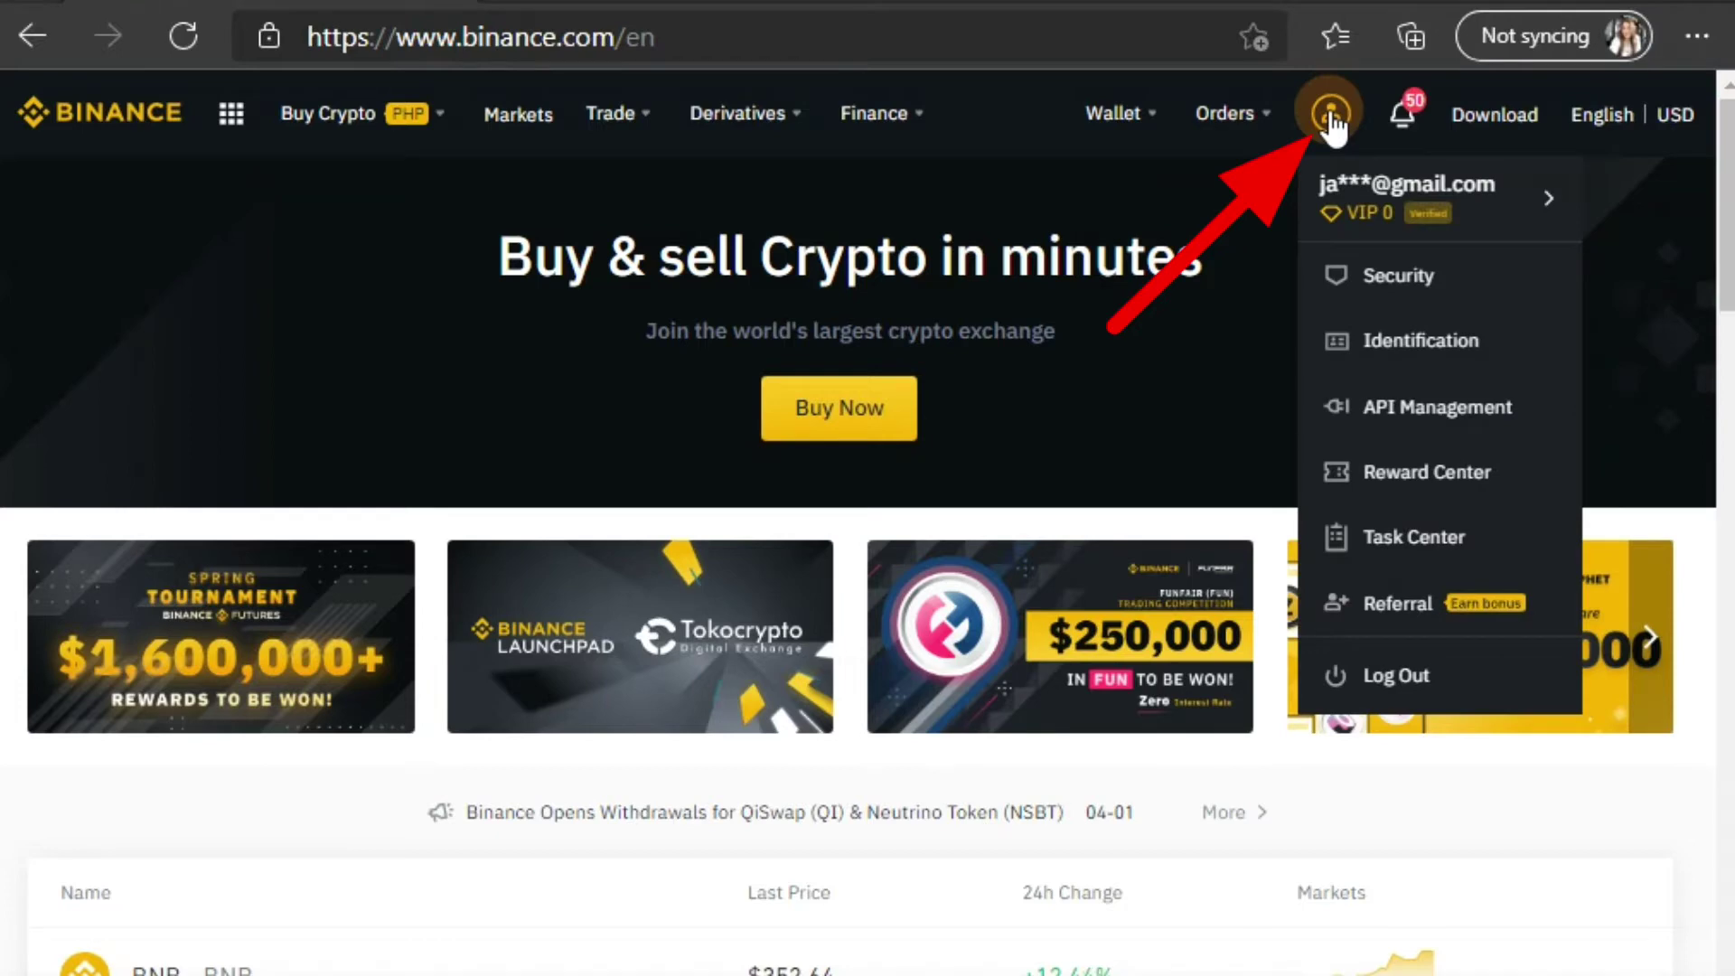
Step: Open the Security page and review its 2FA, anti-phishing code and withdrawal whitelist settings
{"action": "left_click", "coordinate": [1395, 280]}
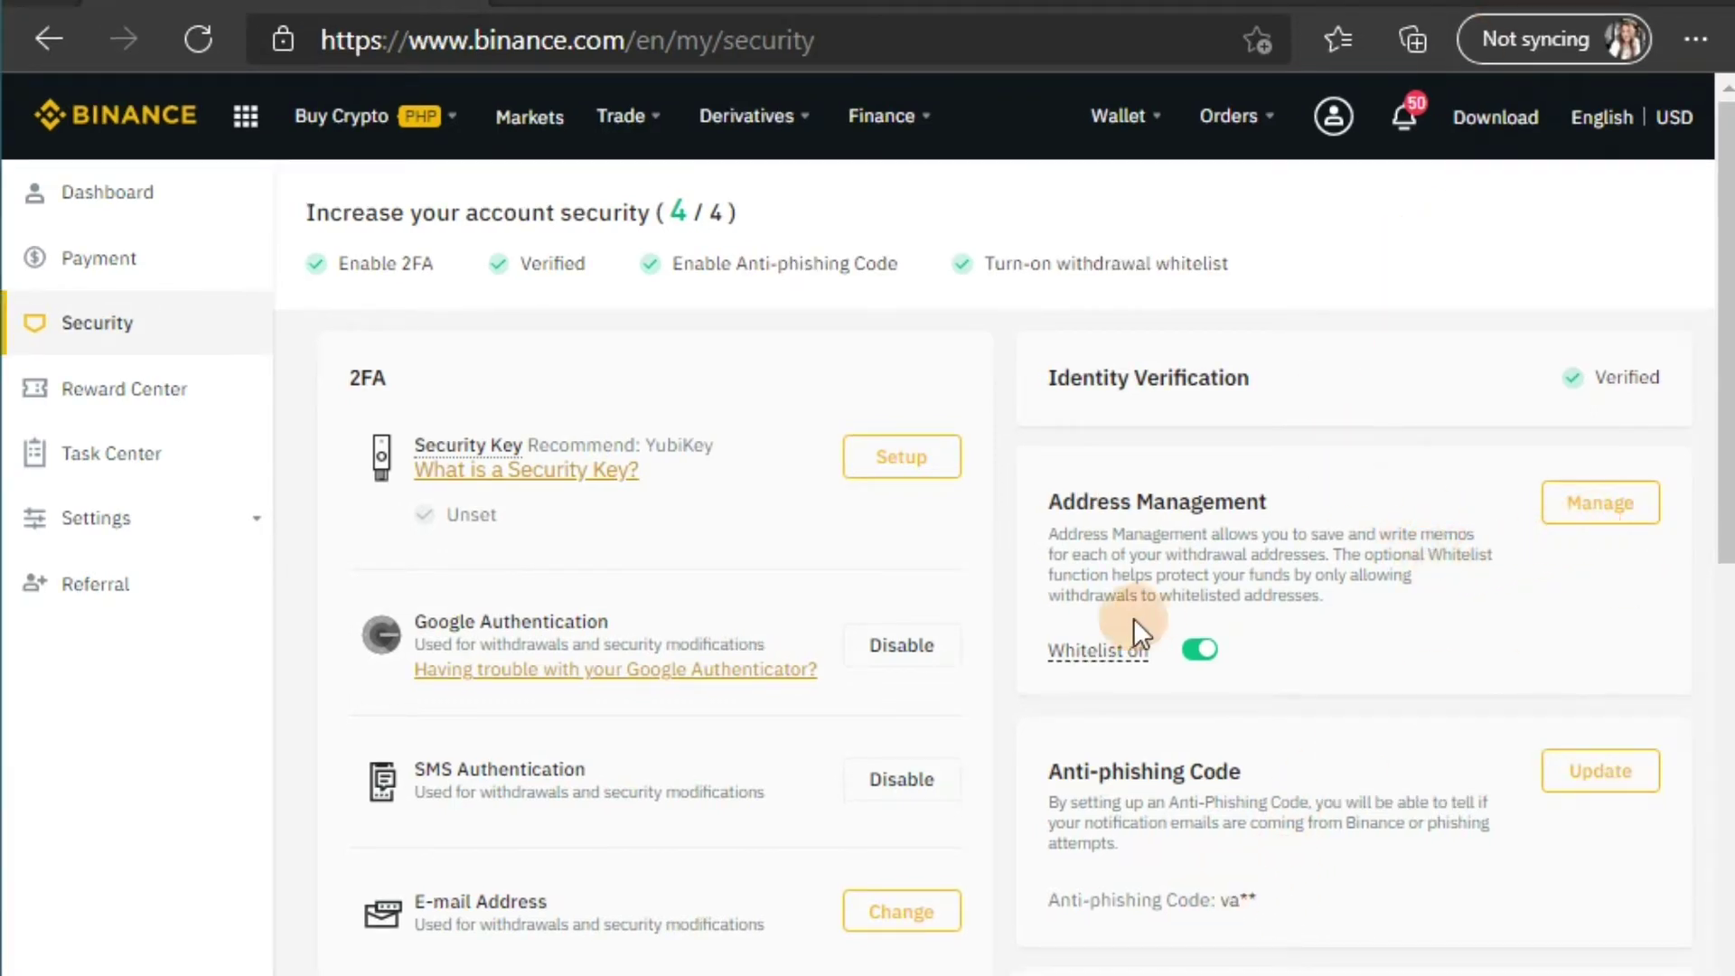
{"action": "mouse_move", "coordinate": [1150, 669]}
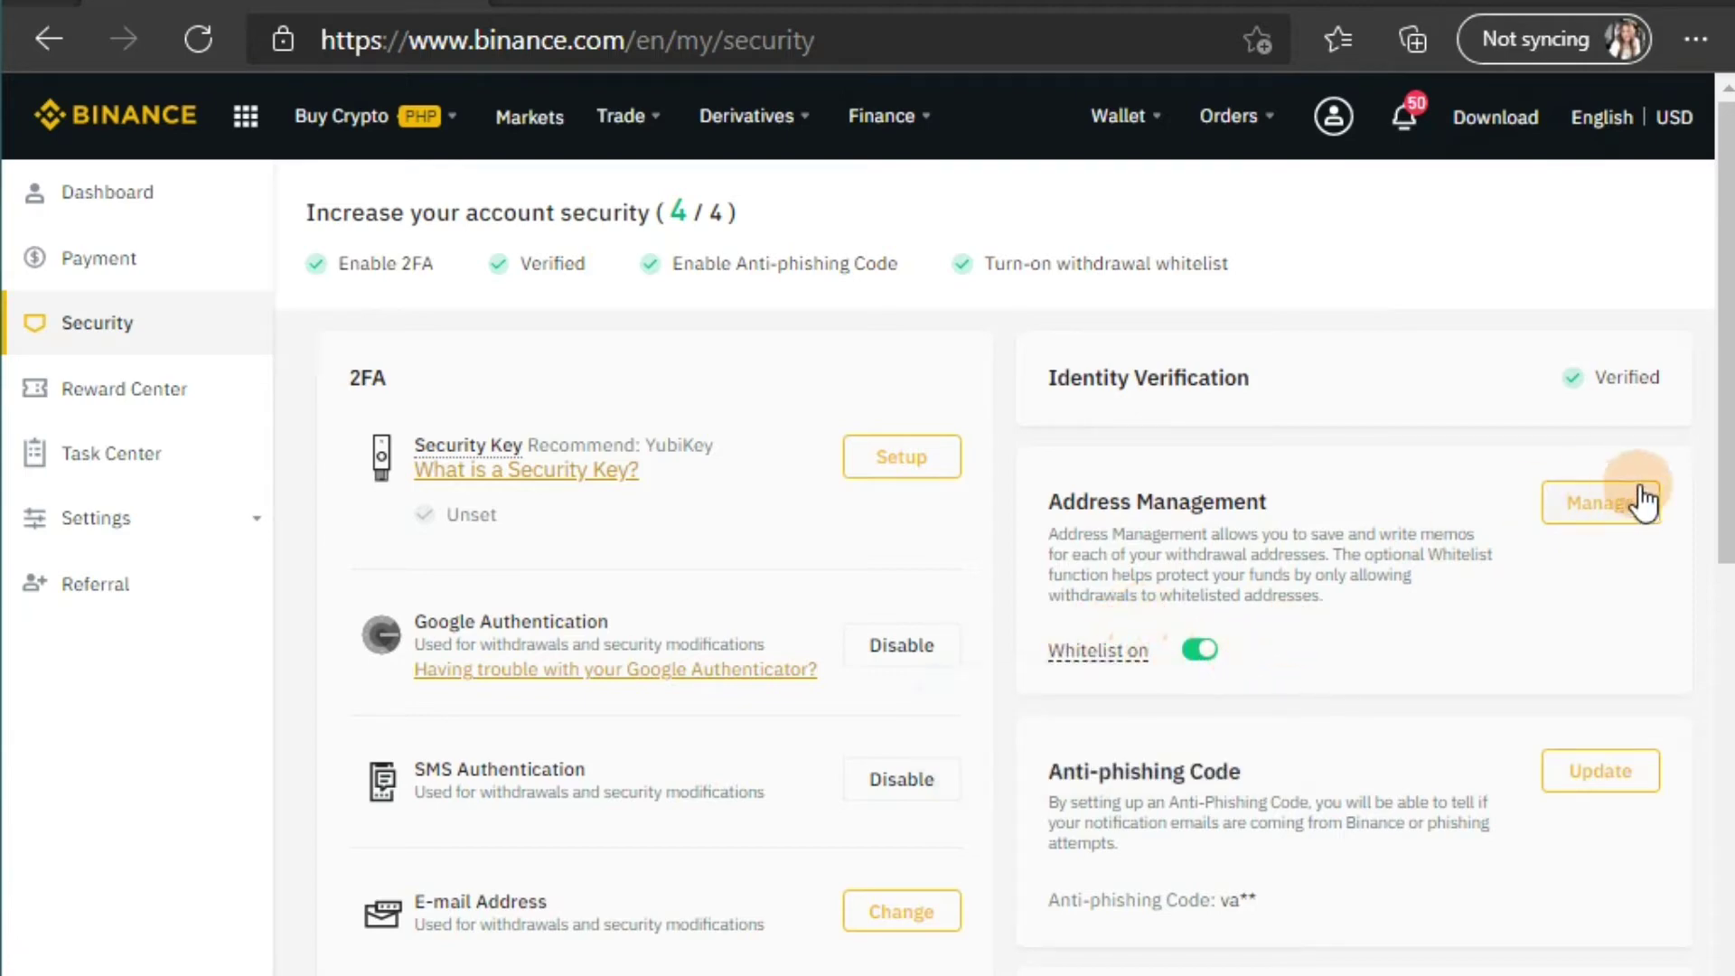
{"action": "left_click", "coordinate": [1600, 508]}
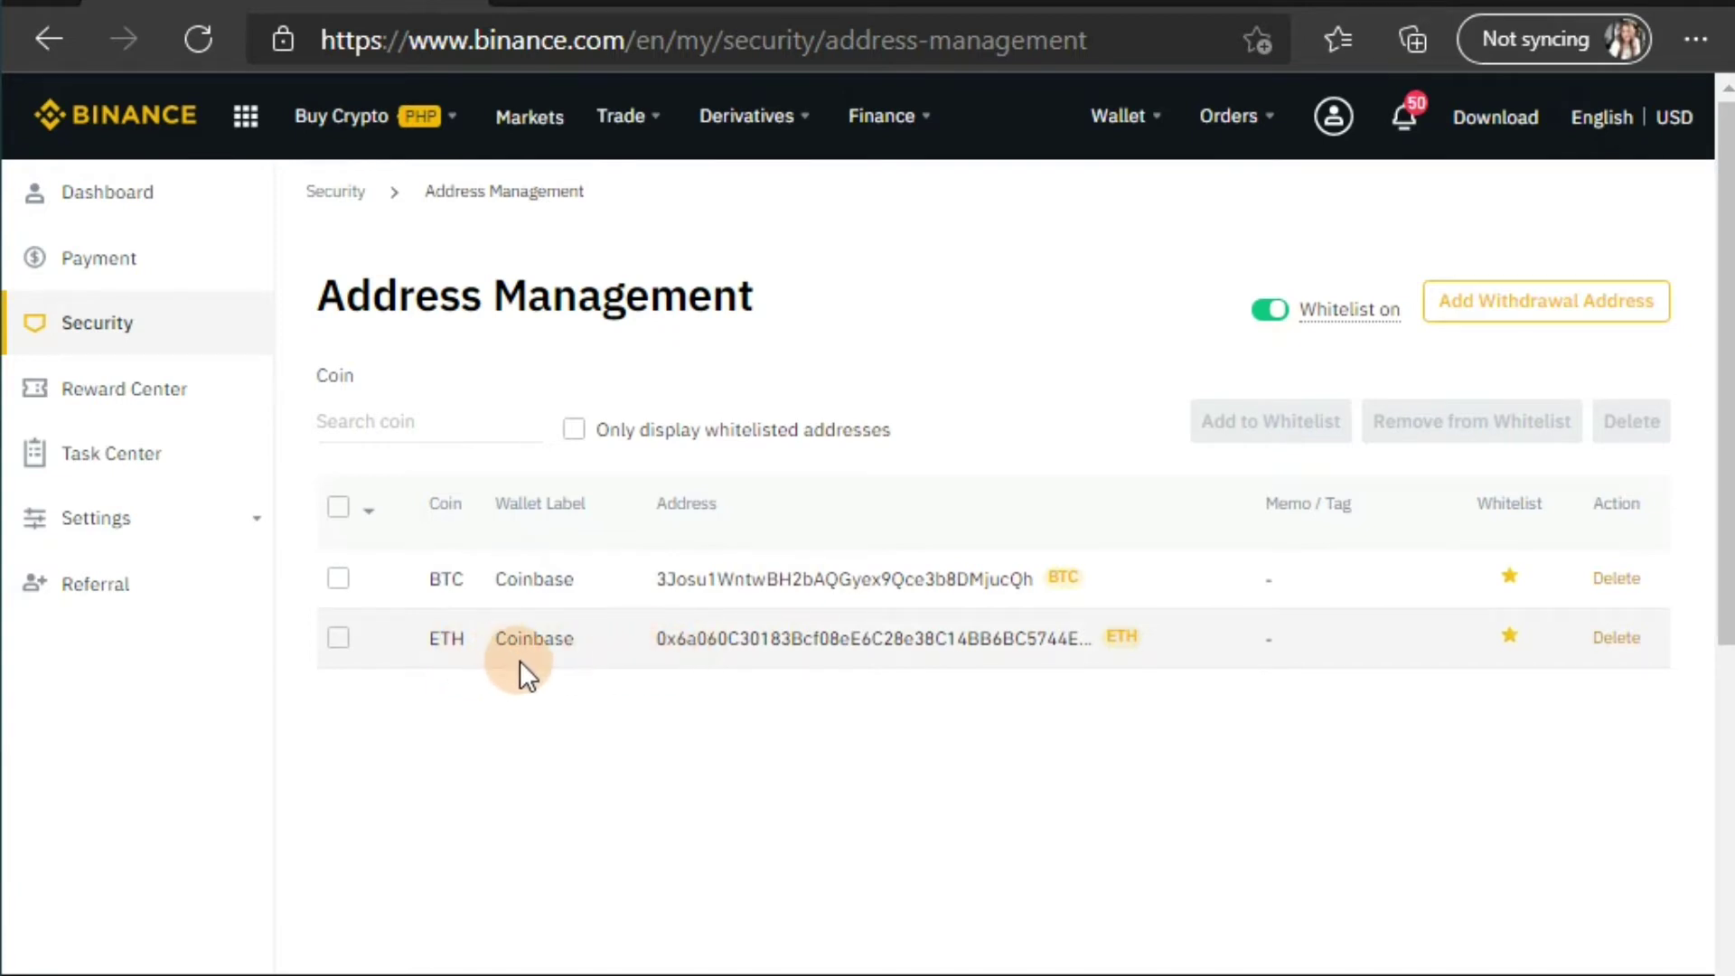
{"action": "mouse_move", "coordinate": [1356, 303]}
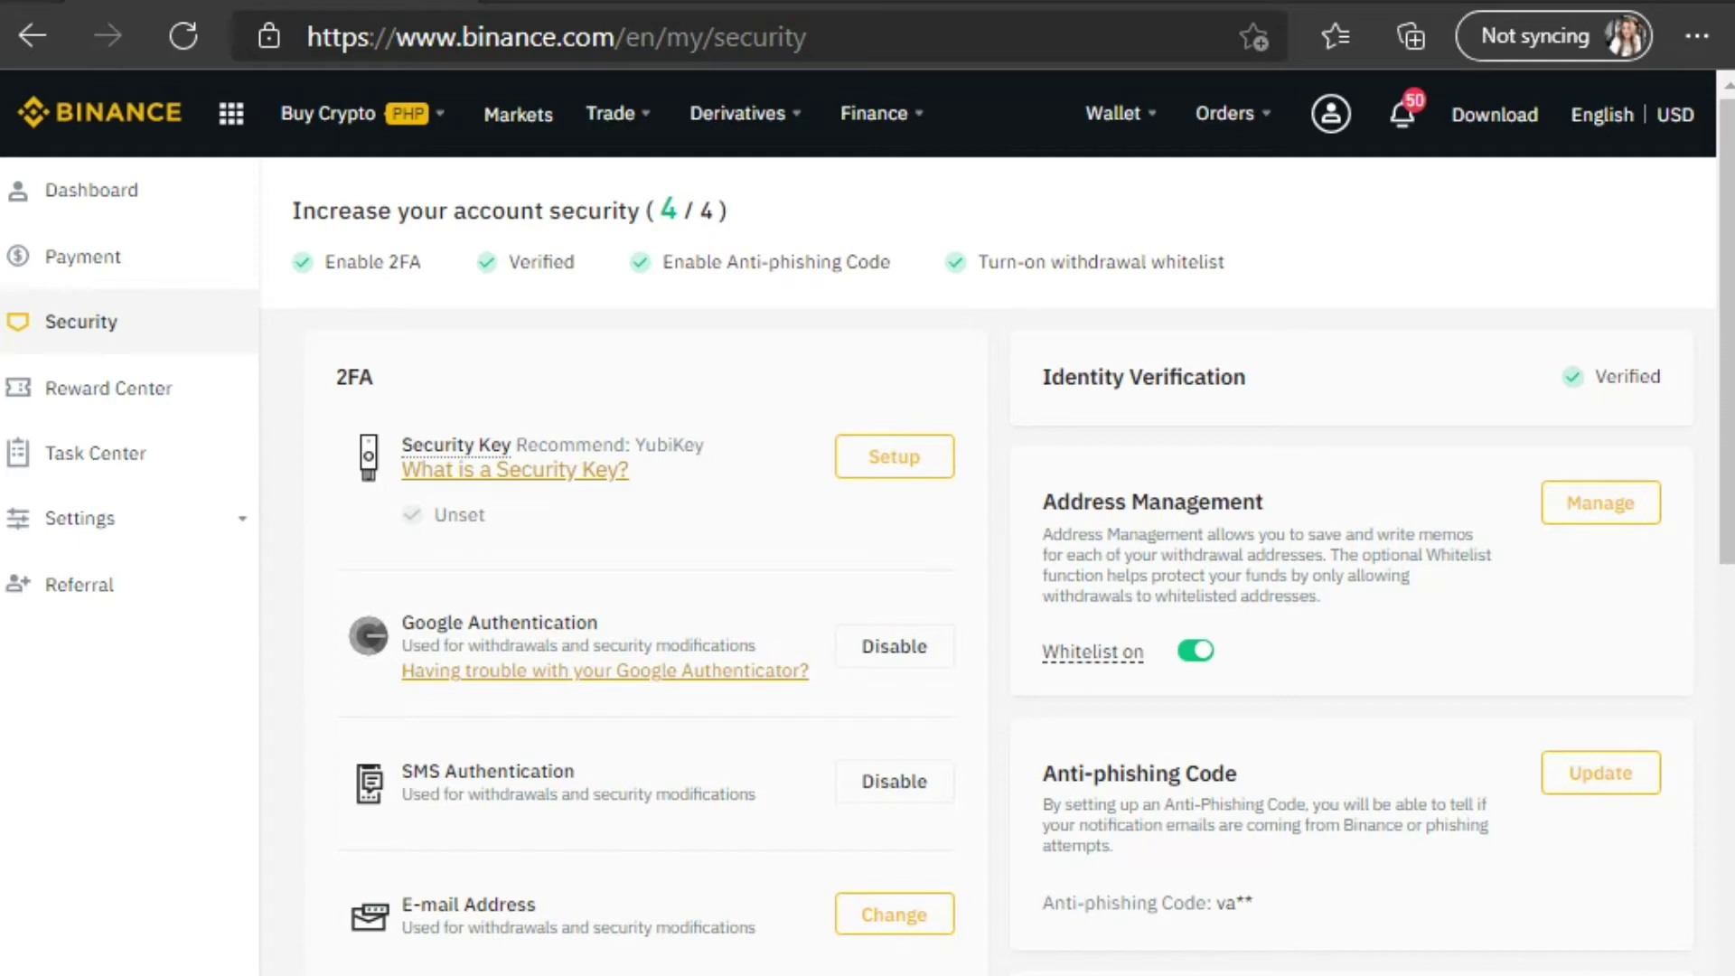
Step: Check the saved Gcash method on the P2P payment page, then show the Buy Crypto options
{"action": "left_click", "coordinate": [84, 269]}
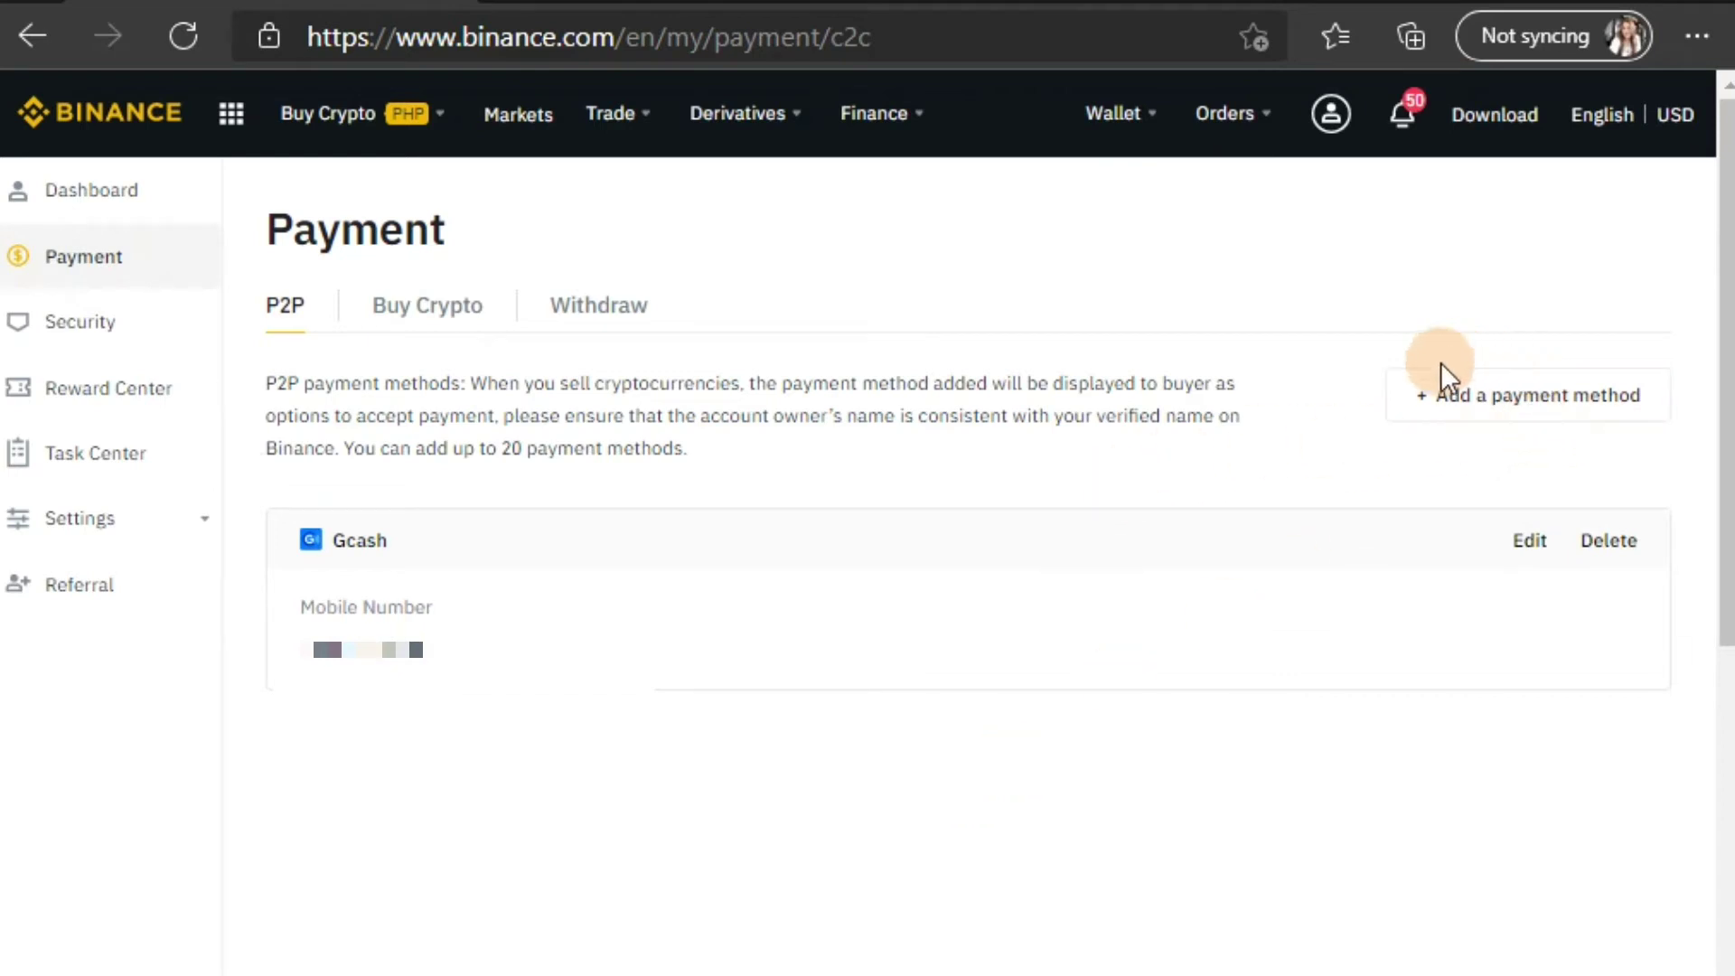
{"action": "left_click", "coordinate": [1536, 398]}
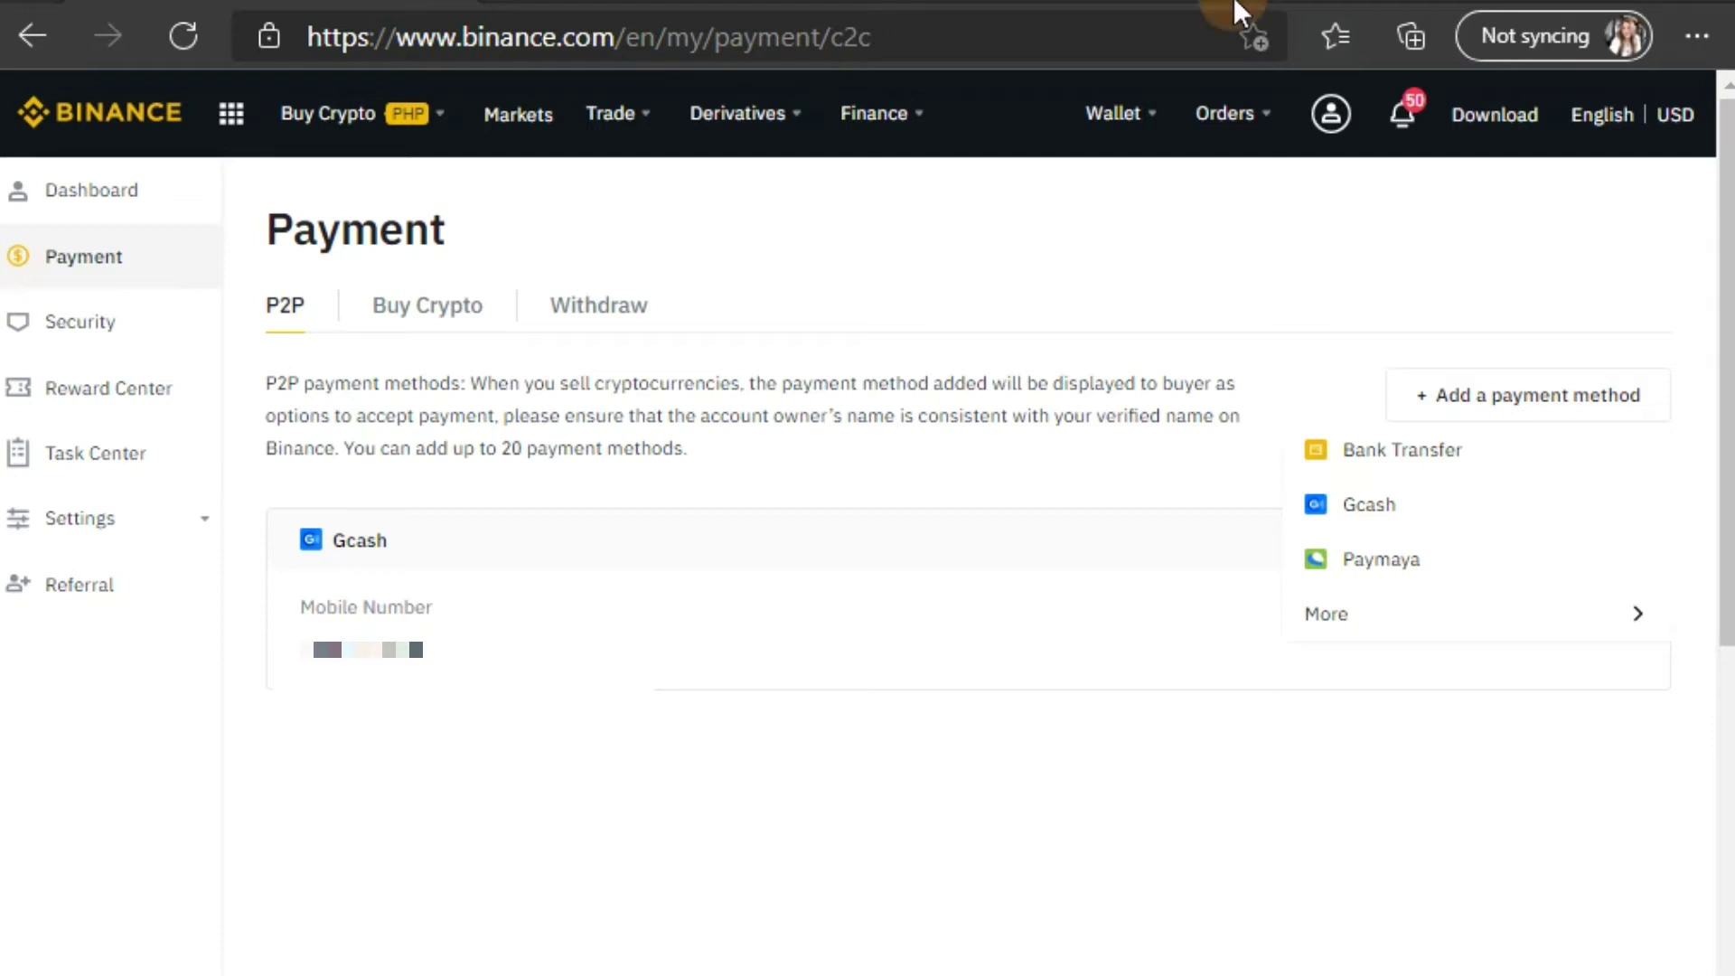
{"action": "mouse_move", "coordinate": [1120, 156]}
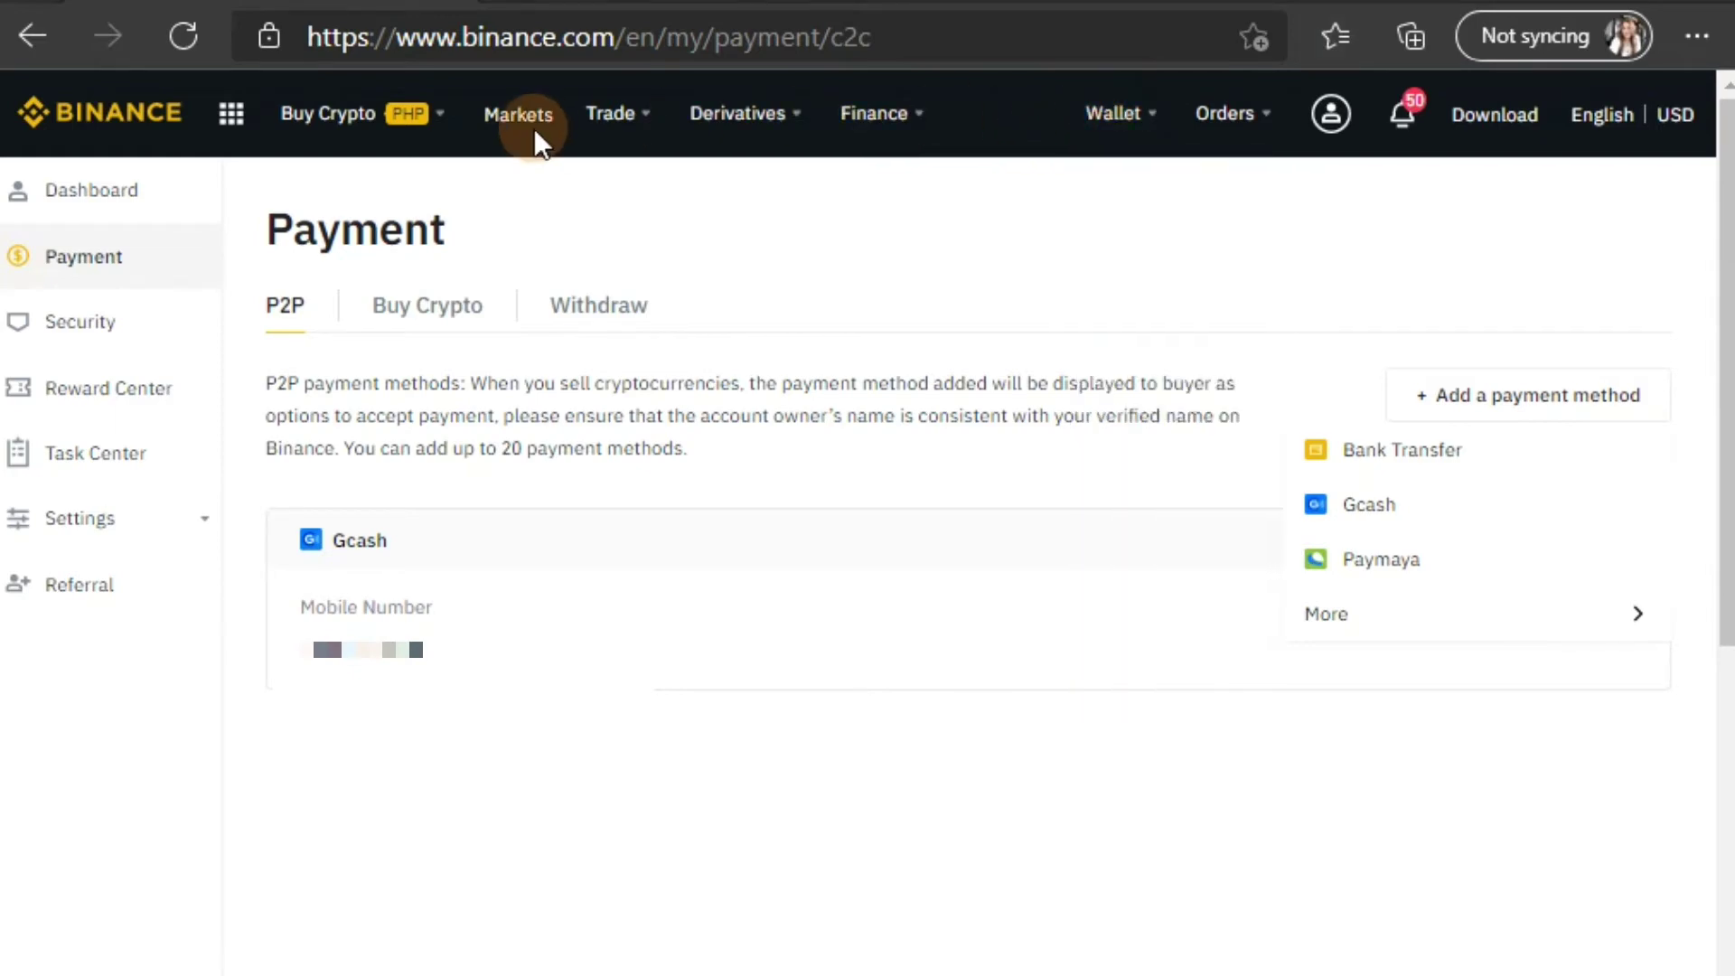
{"action": "mouse_move", "coordinate": [442, 134]}
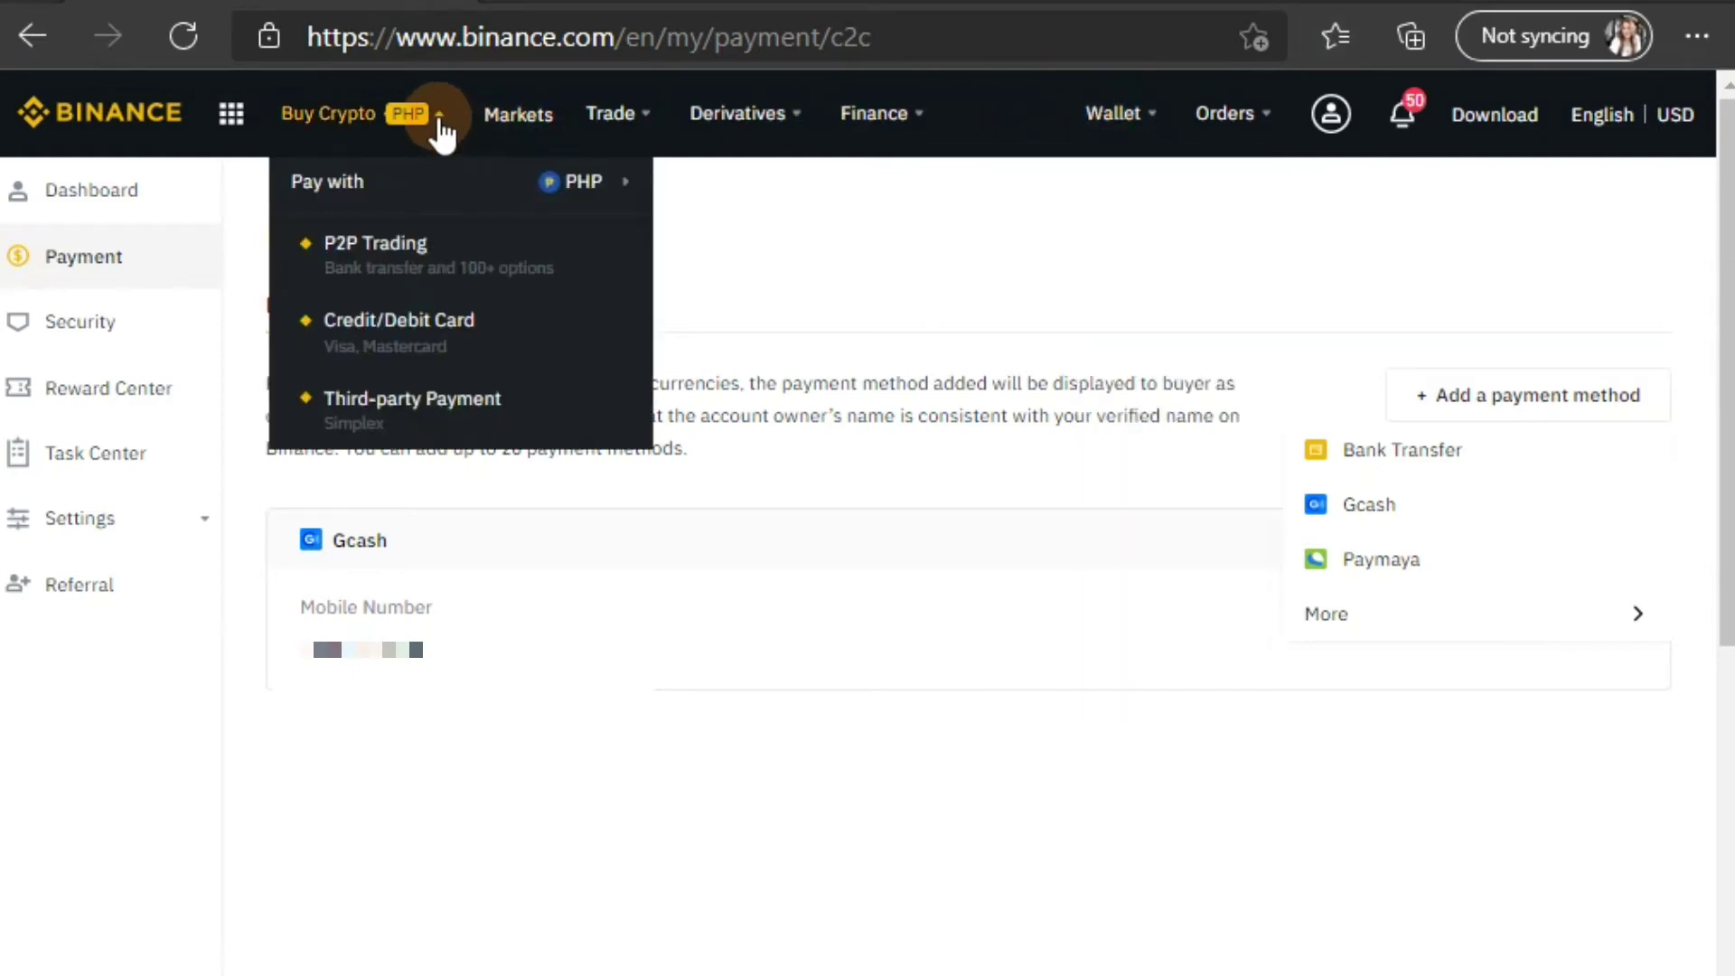
Step: Choose P2P Trading to list USDT buy offers priced in PHP
{"action": "left_click", "coordinate": [393, 243]}
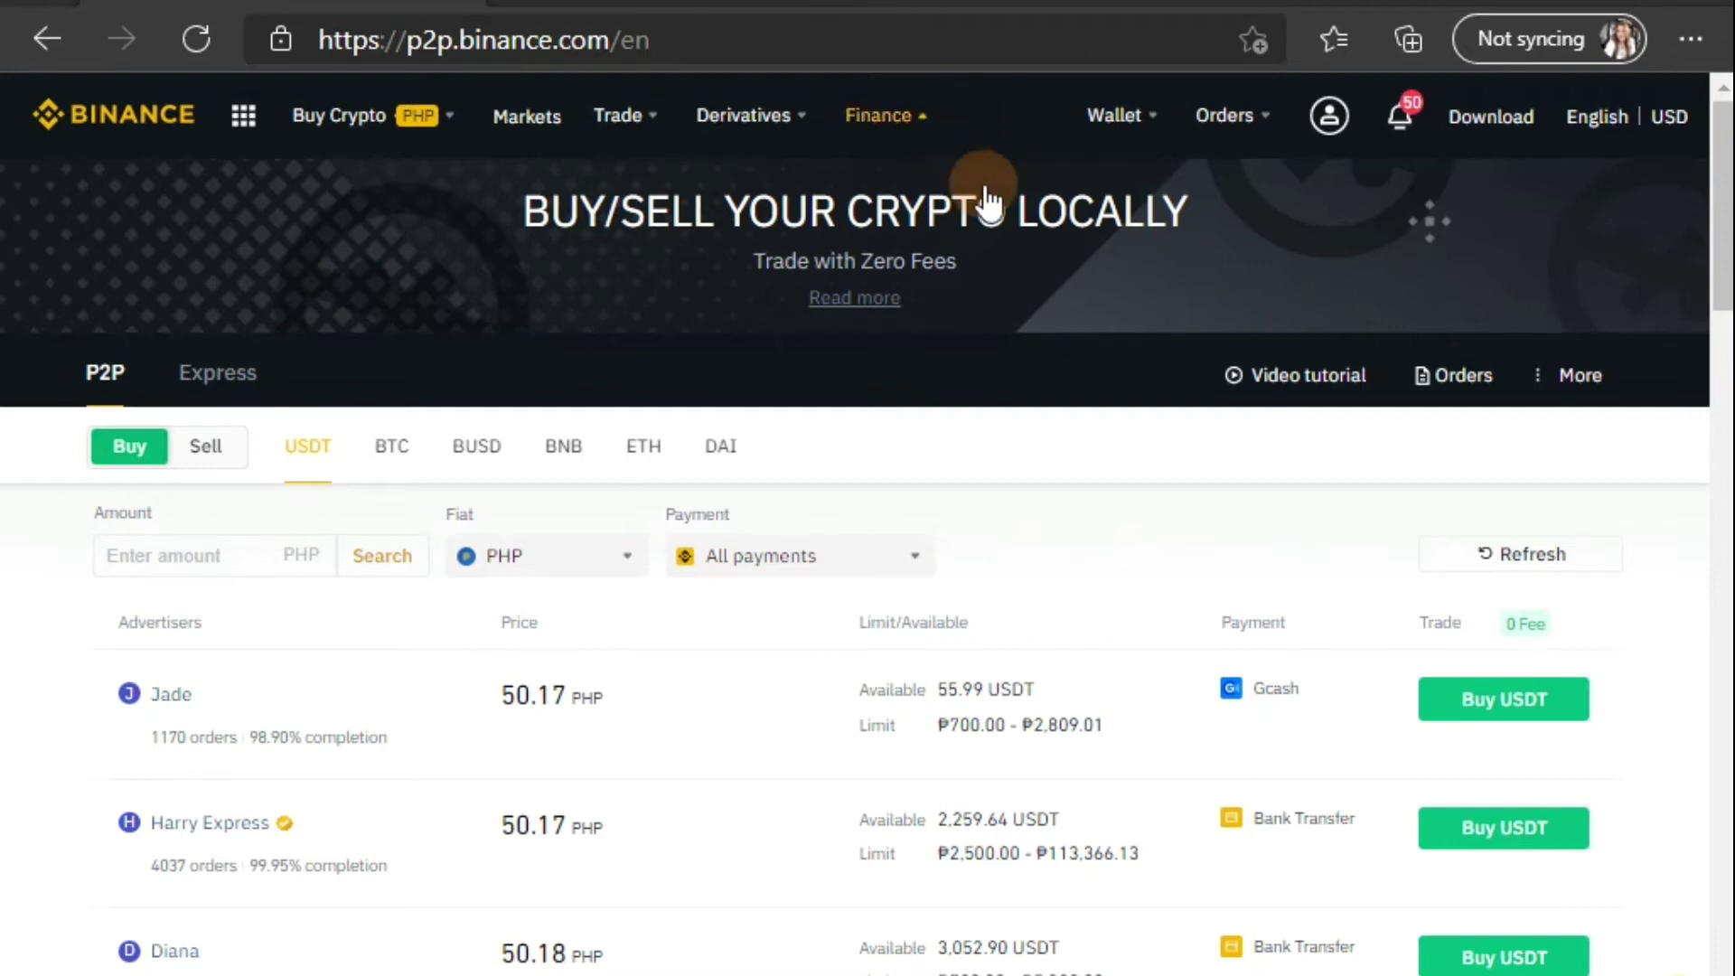
{"action": "mouse_move", "coordinate": [880, 115]}
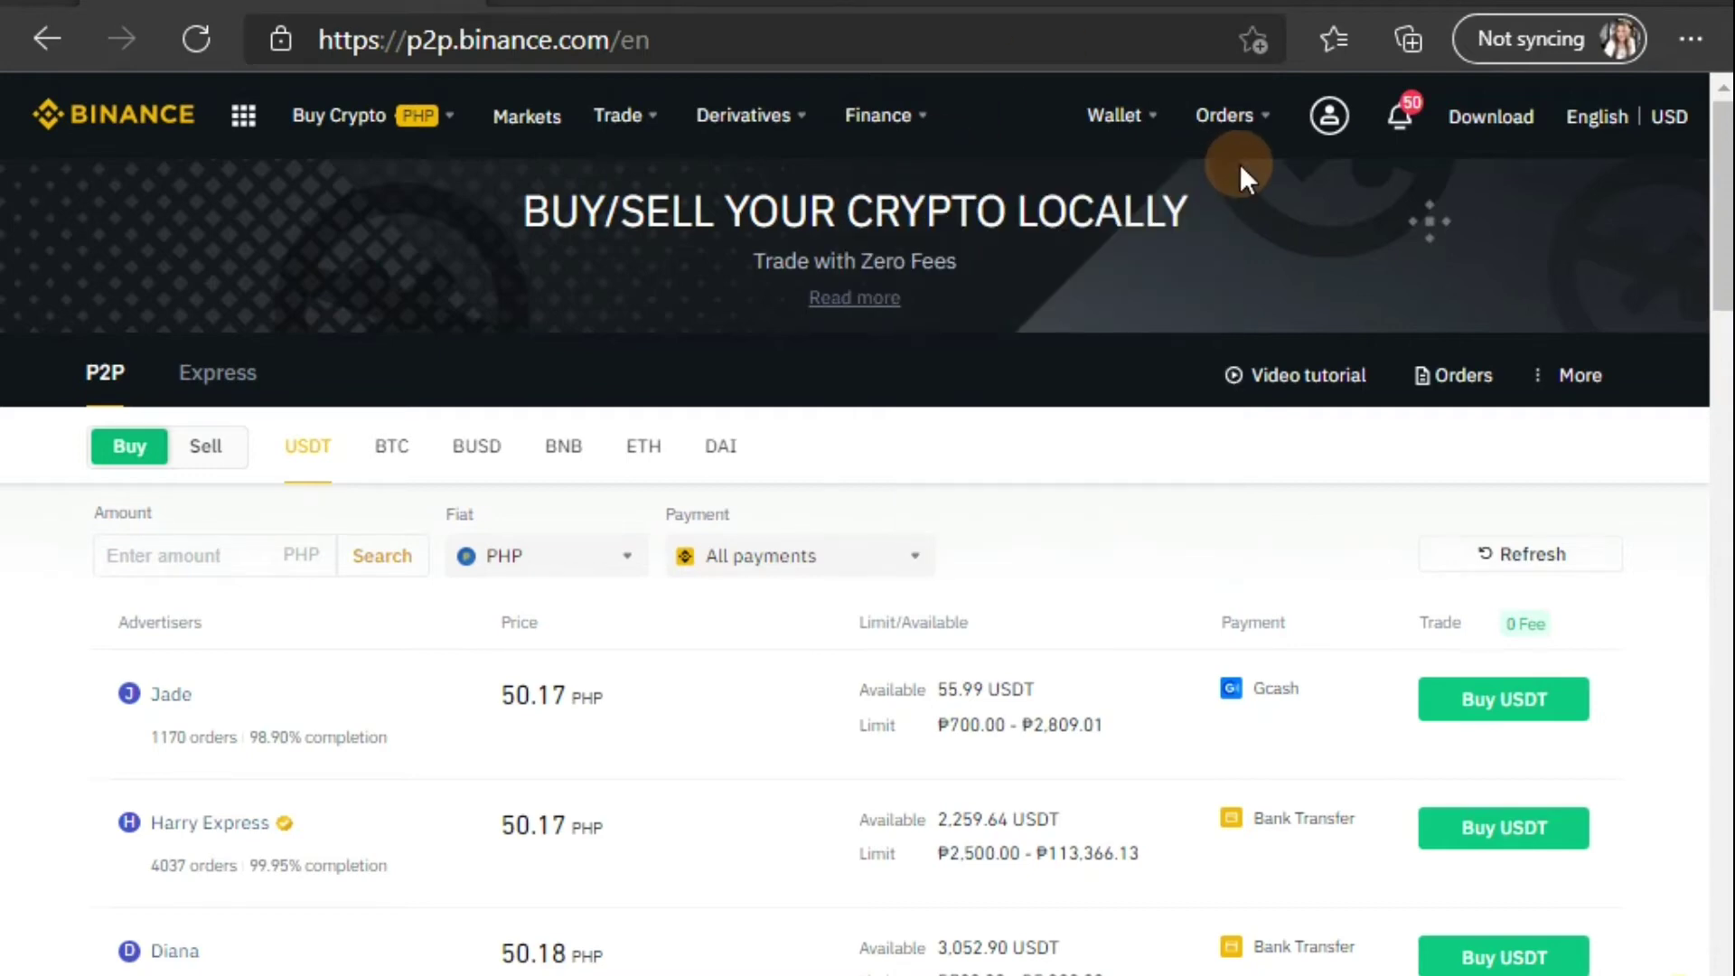
{"action": "mouse_move", "coordinate": [452, 115]}
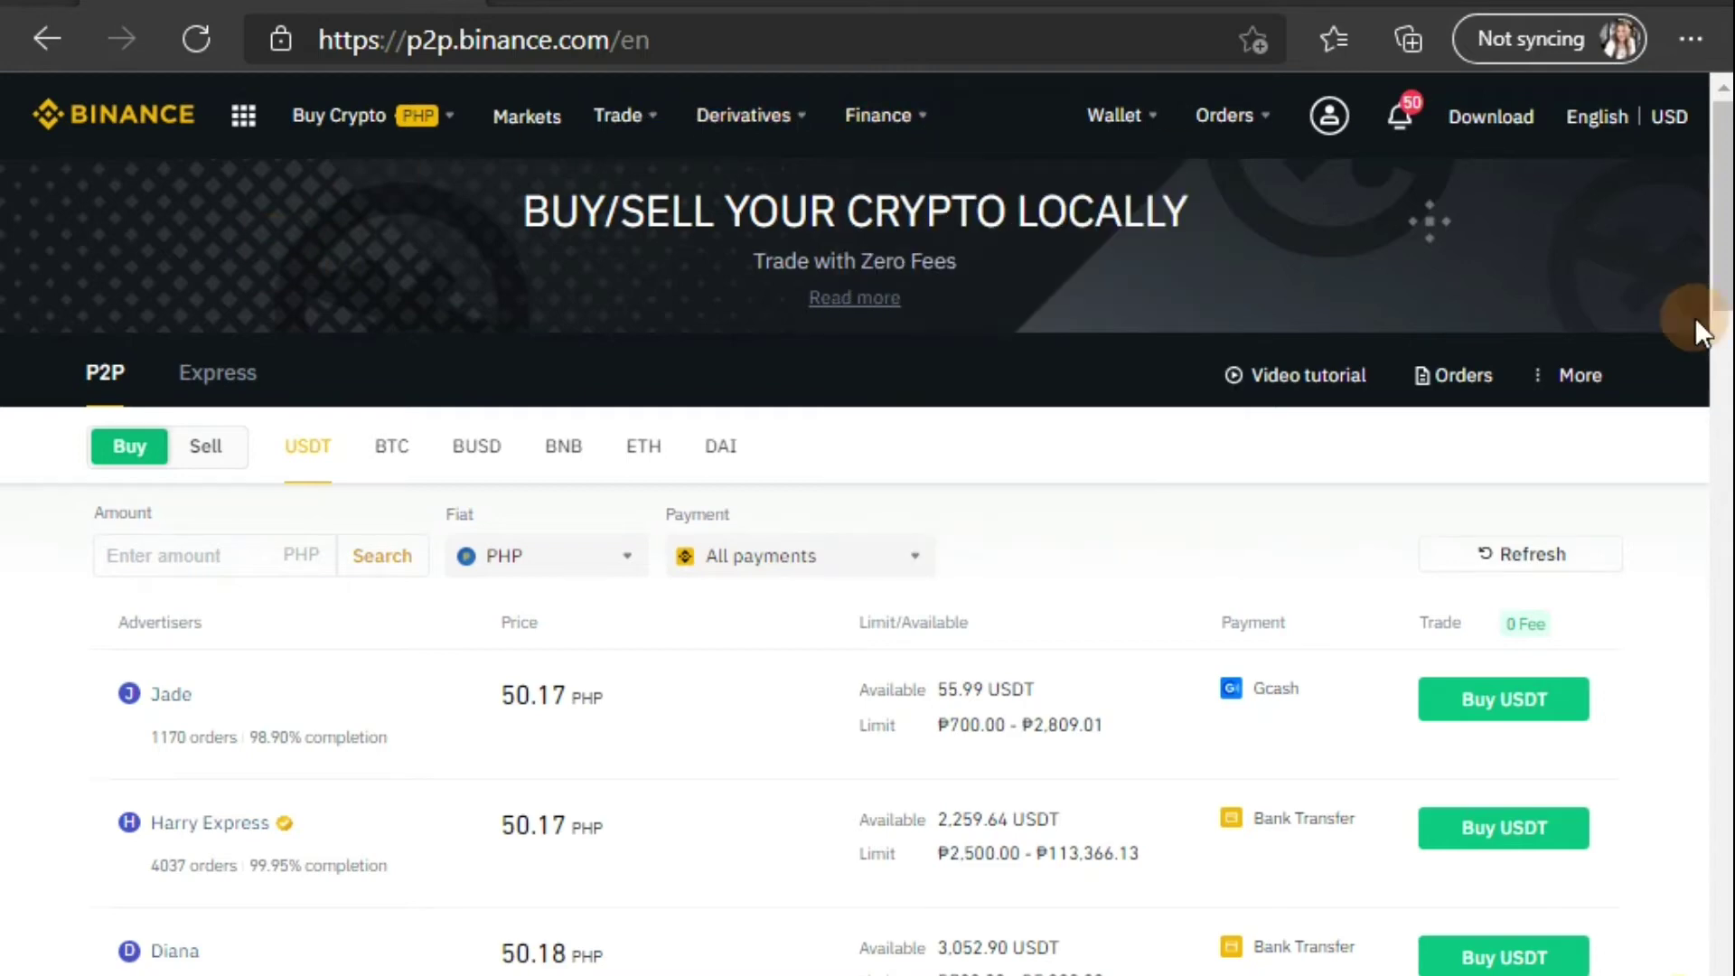
Step: Browse page 3 of the USDT offers to the 50.23 PHP Gcash seller with 139.55 USDT available
{"action": "scroll", "coordinate": [1703, 233], "scroll_direction": "down", "scroll_amount": 3}
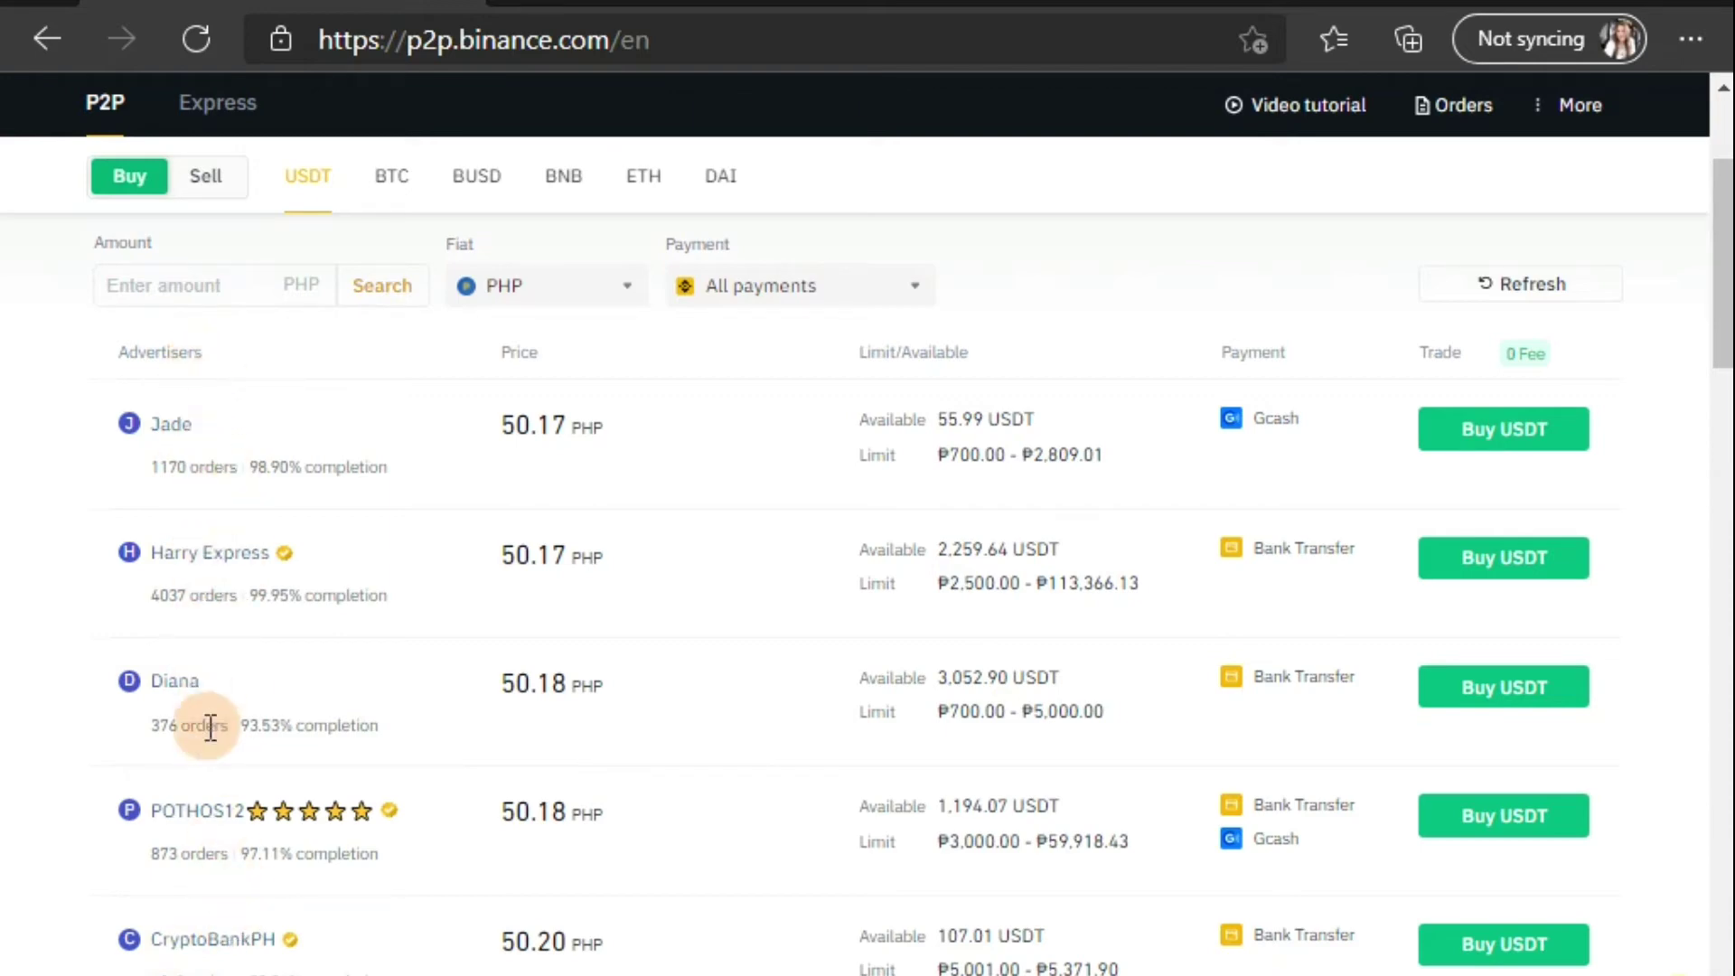
{"action": "left_click", "coordinate": [1722, 330]}
{"action": "left_click_drag", "start_coordinate": [1722, 330], "coordinate": [1724, 346]}
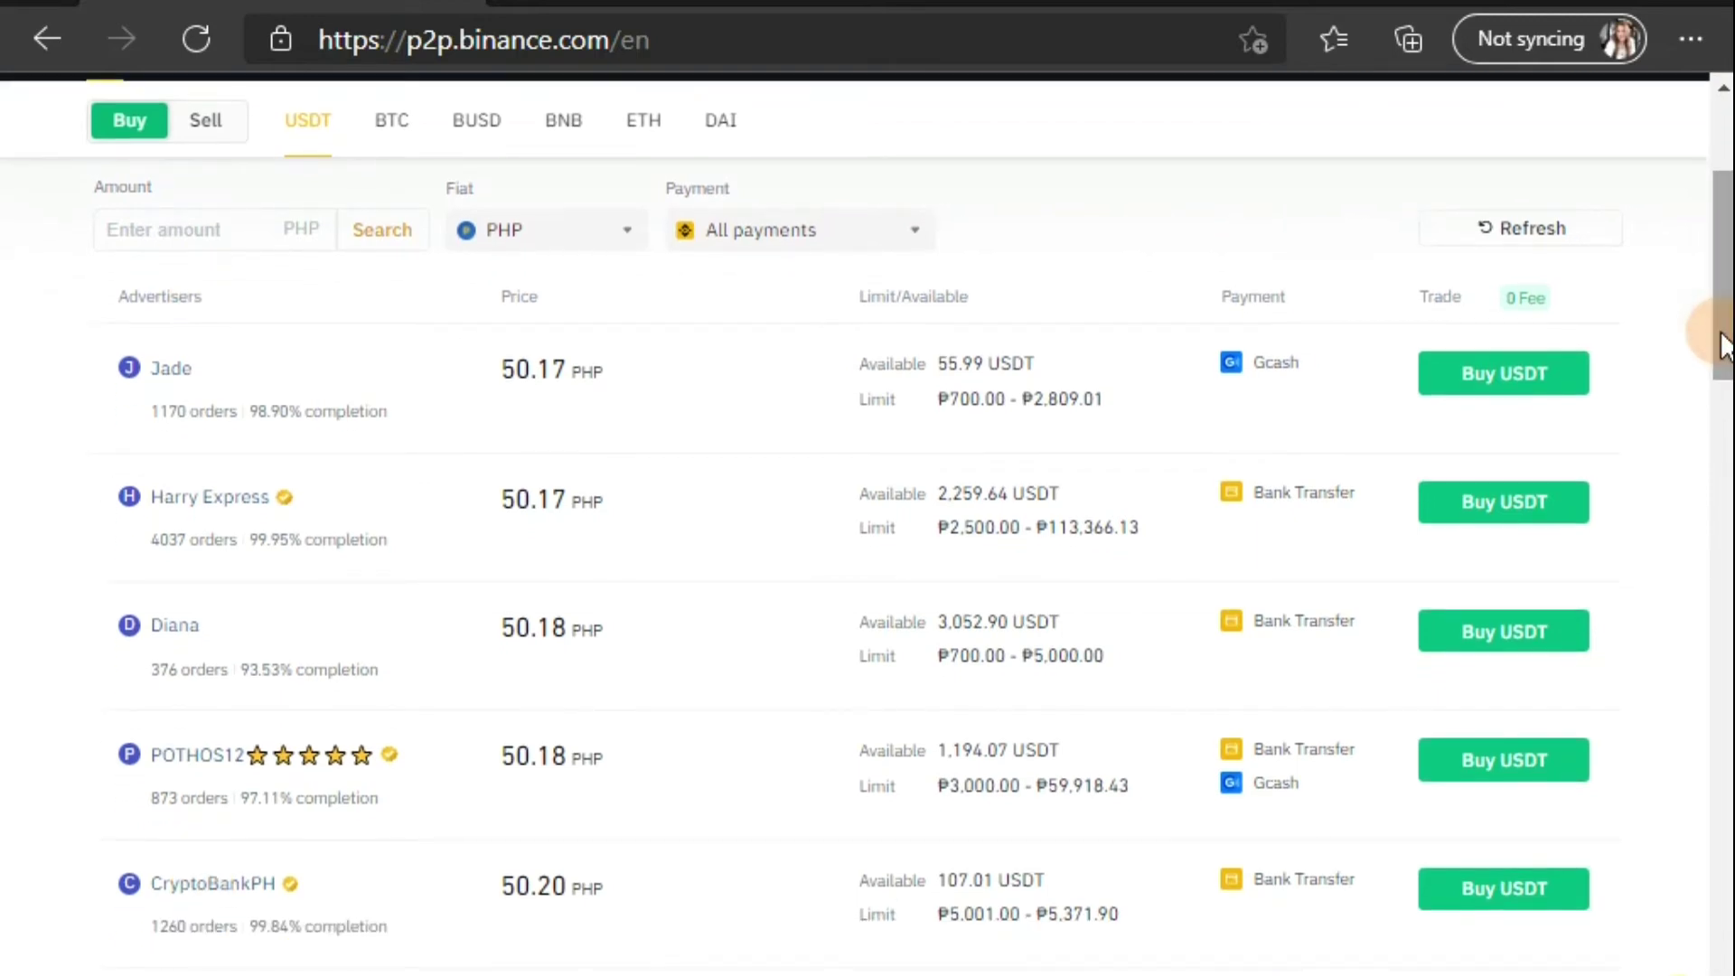
{"action": "left_click", "coordinate": [307, 246]}
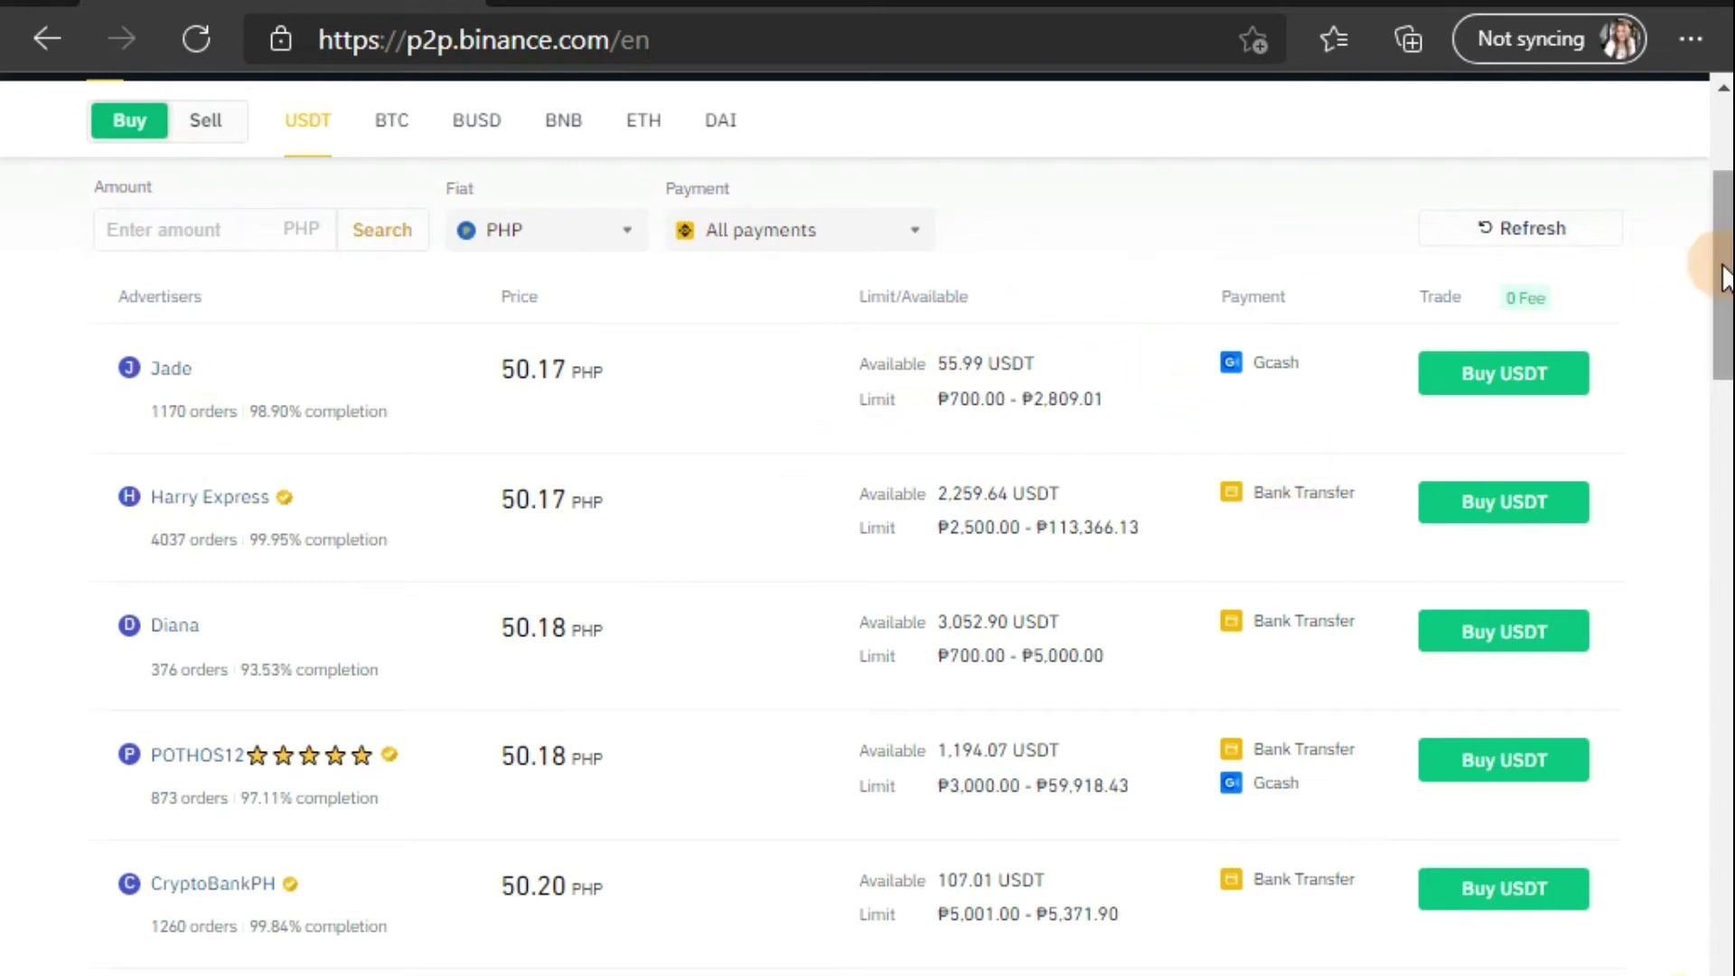
{"action": "left_click_drag", "start_coordinate": [1722, 275], "coordinate": [1729, 438]}
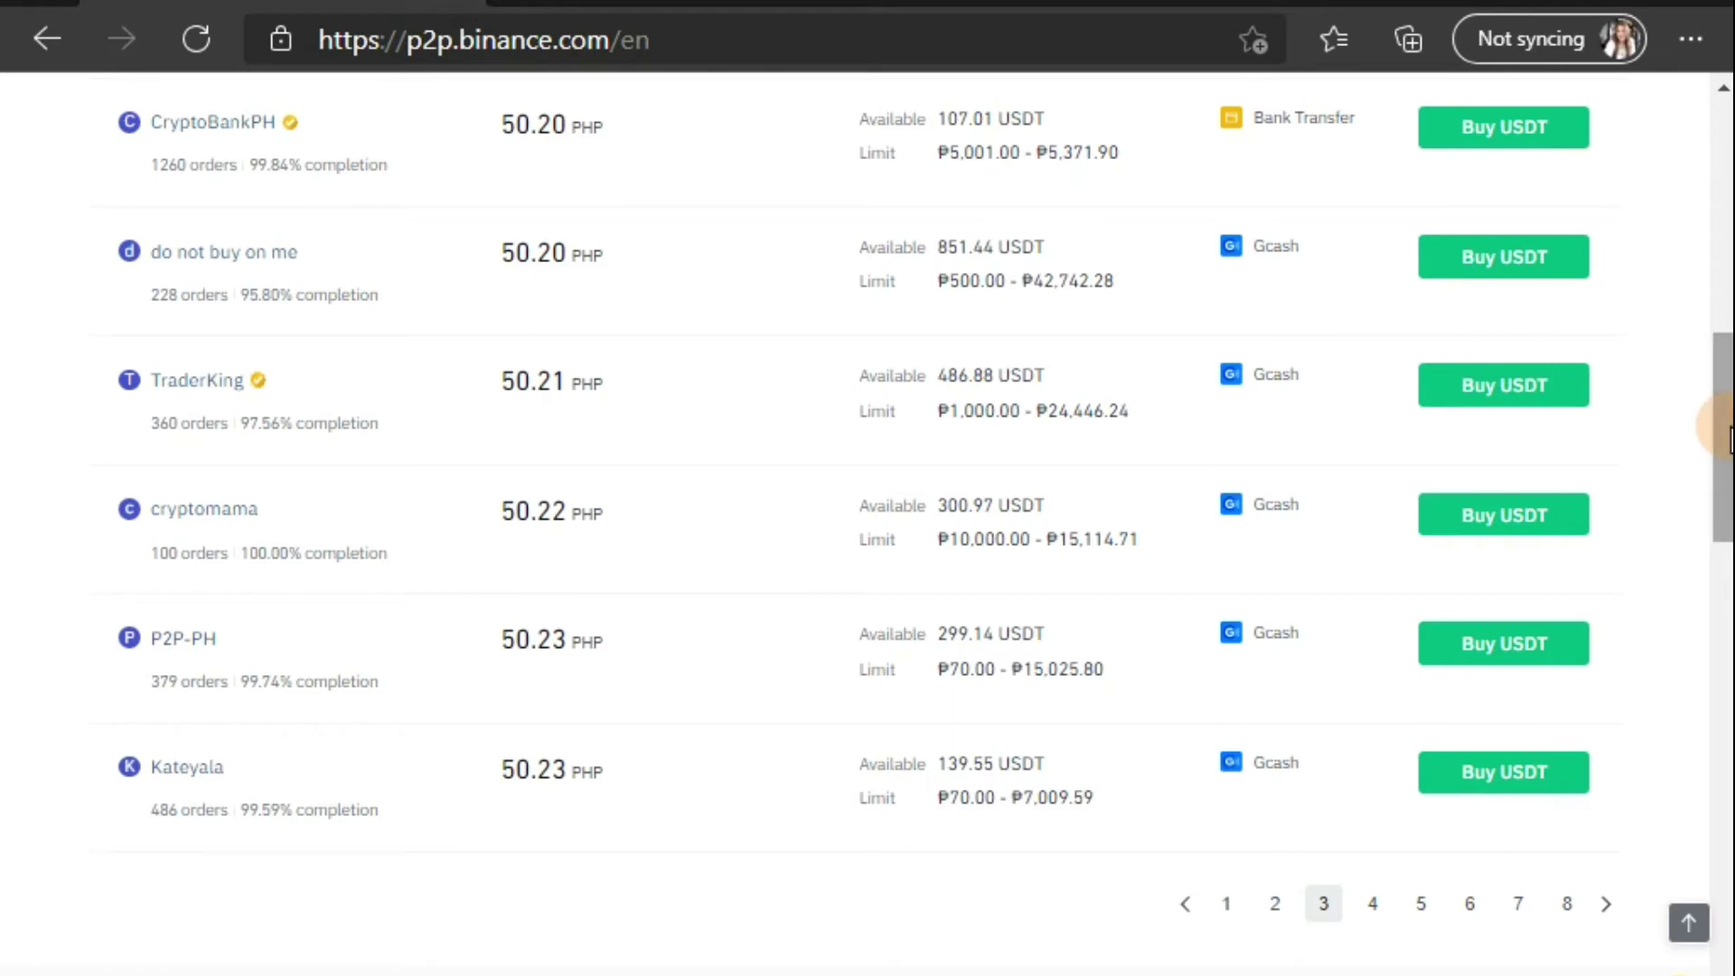
{"action": "left_click_drag", "start_coordinate": [1729, 438], "coordinate": [1729, 456]}
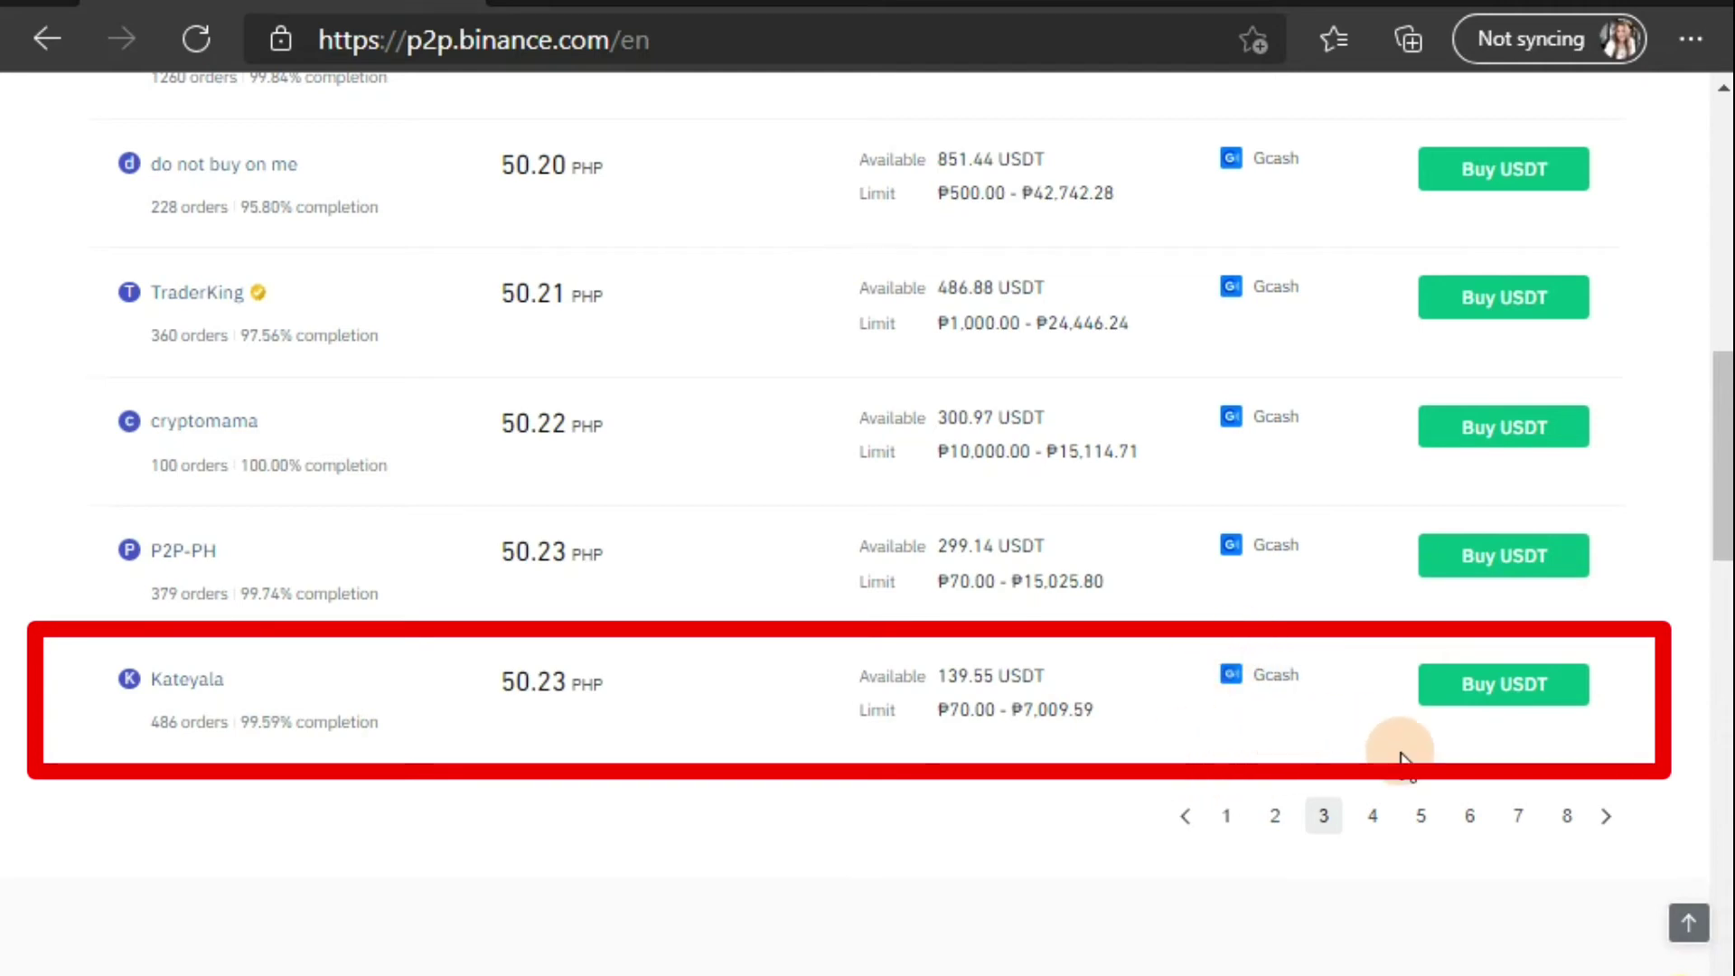
Step: Open the Buy USDT form for the 50.23 PHP Gcash offer and select the 'I want to pay' field
{"action": "left_click", "coordinate": [1480, 690]}
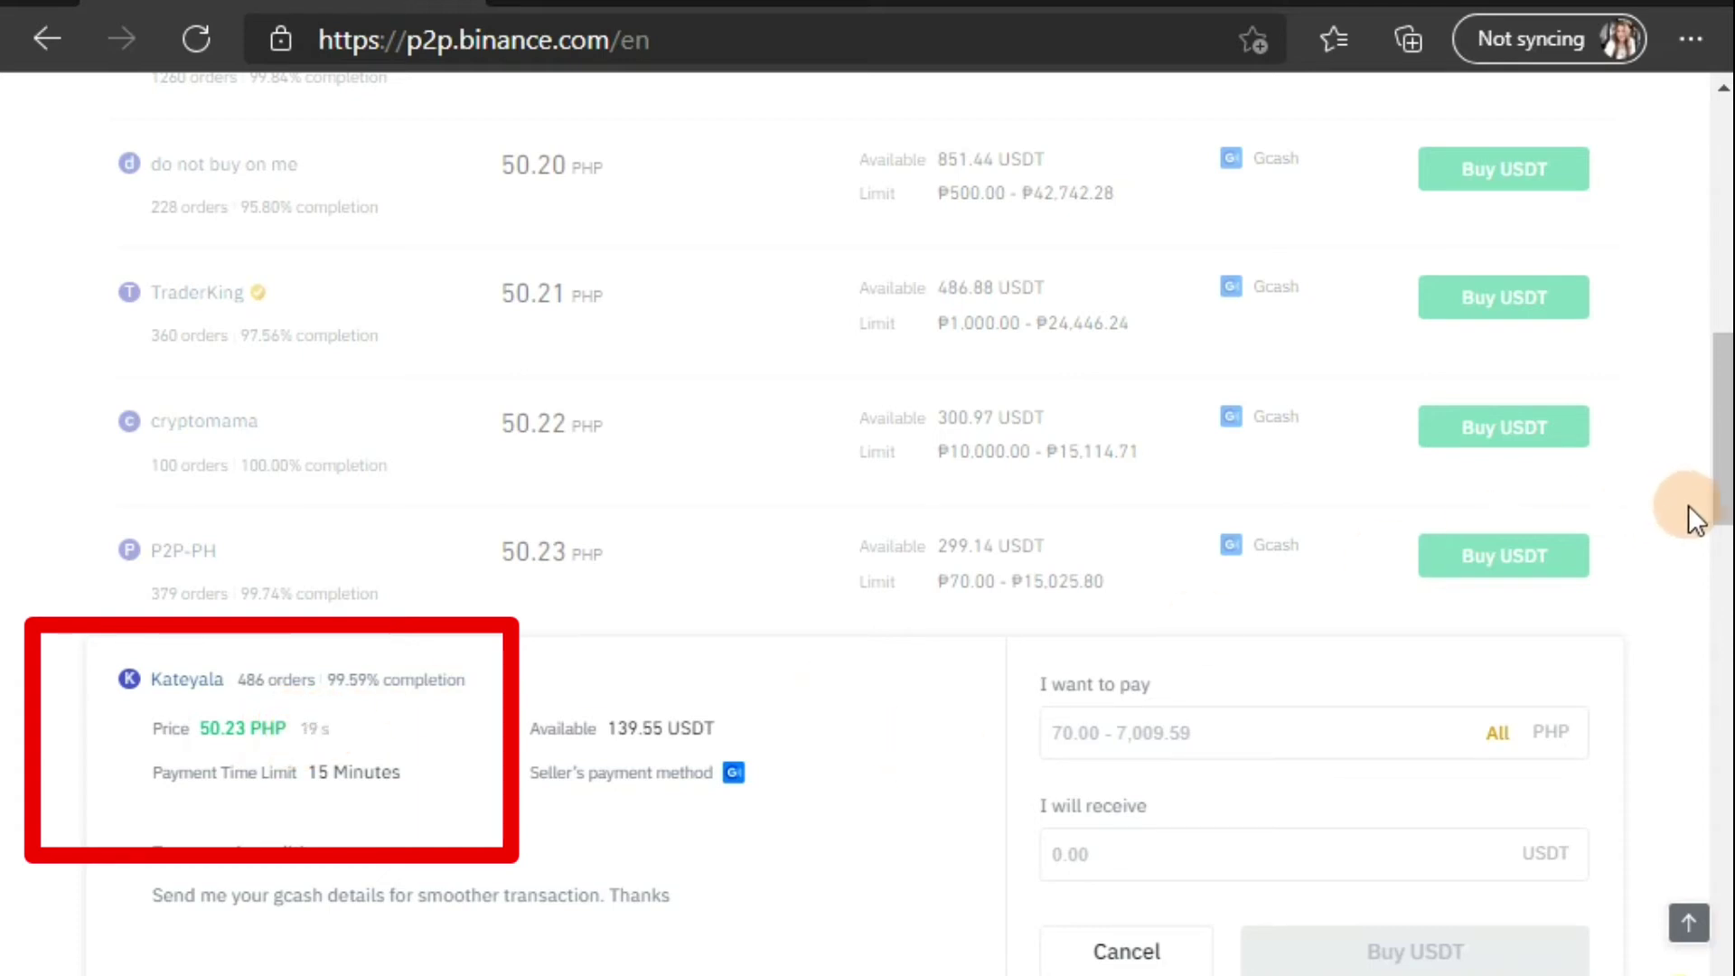
{"action": "scroll", "coordinate": [1727, 502], "scroll_direction": "down", "scroll_amount": 2}
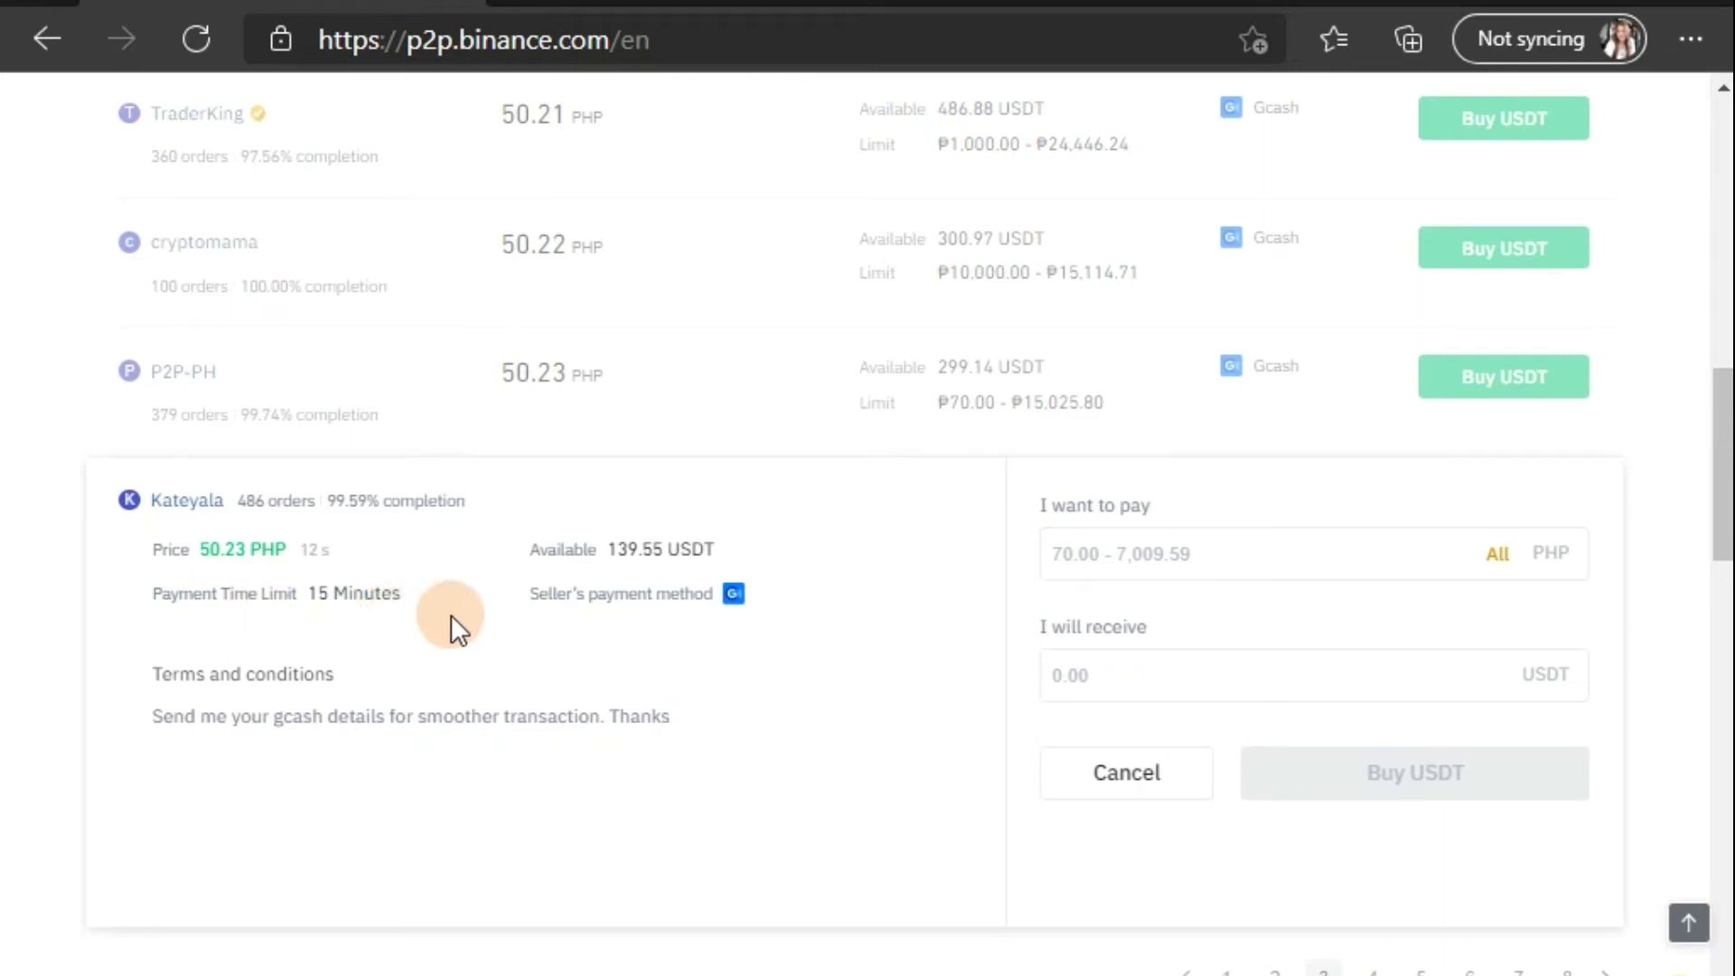
{"action": "left_click", "coordinate": [1207, 554]}
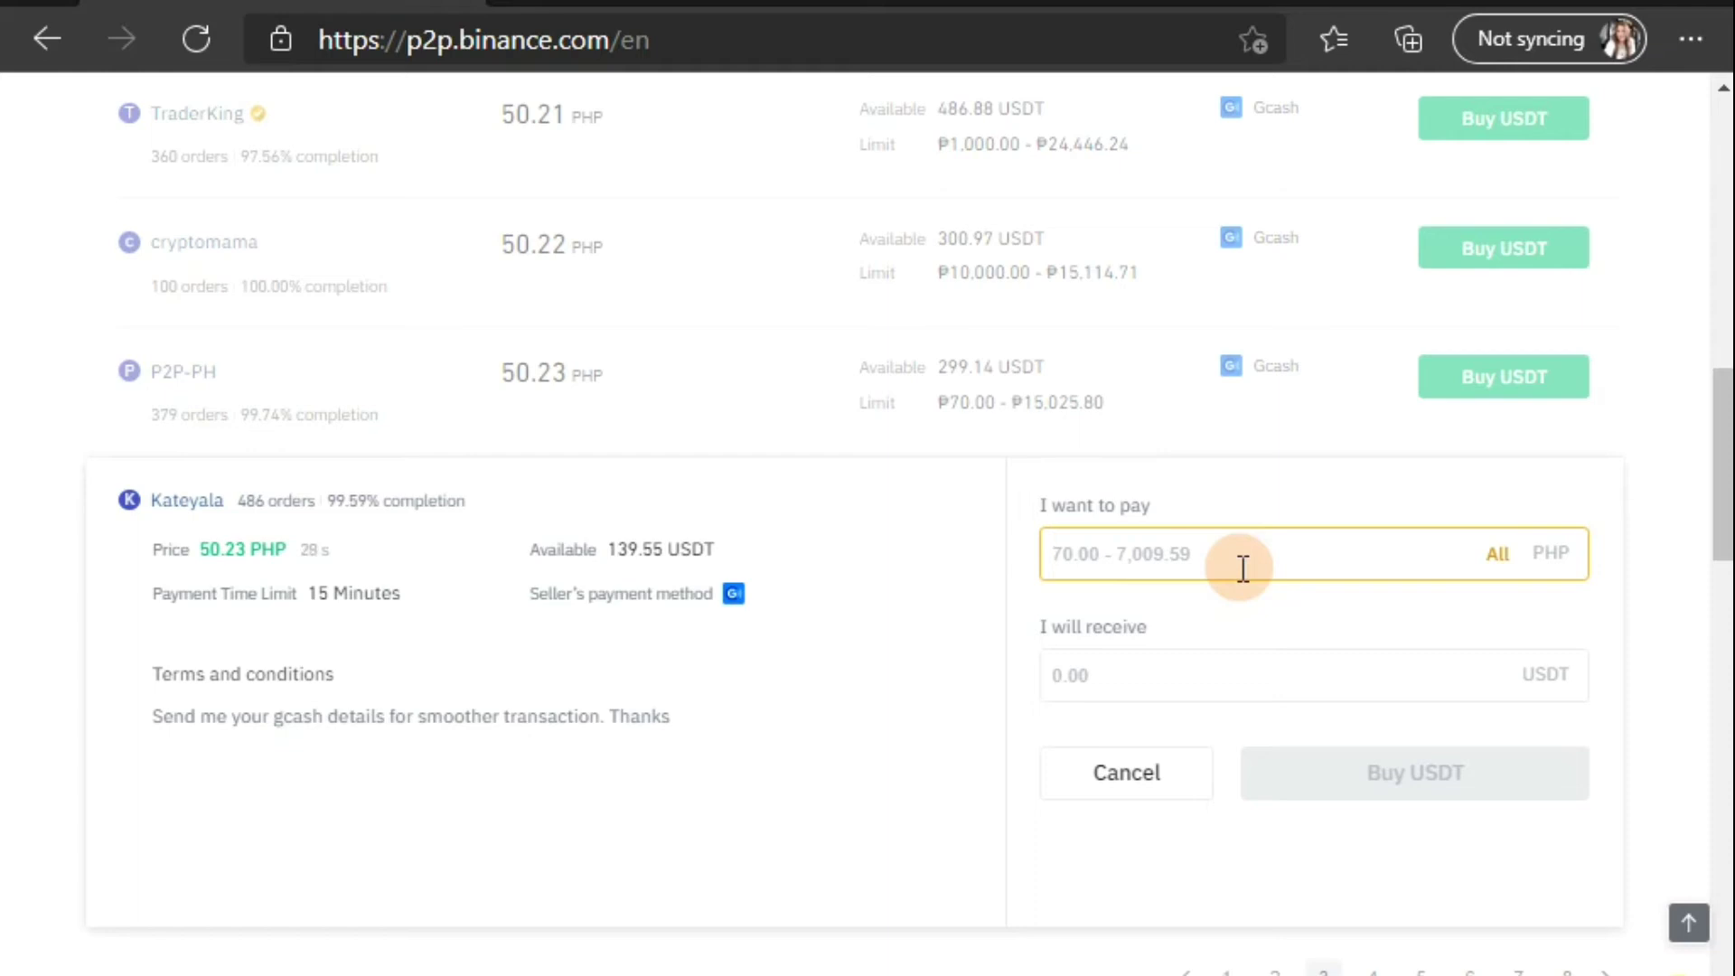
Step: Enter 500 PHP, receiving 9.95 USDT, and submit the buy order
{"action": "type", "text": "5"}
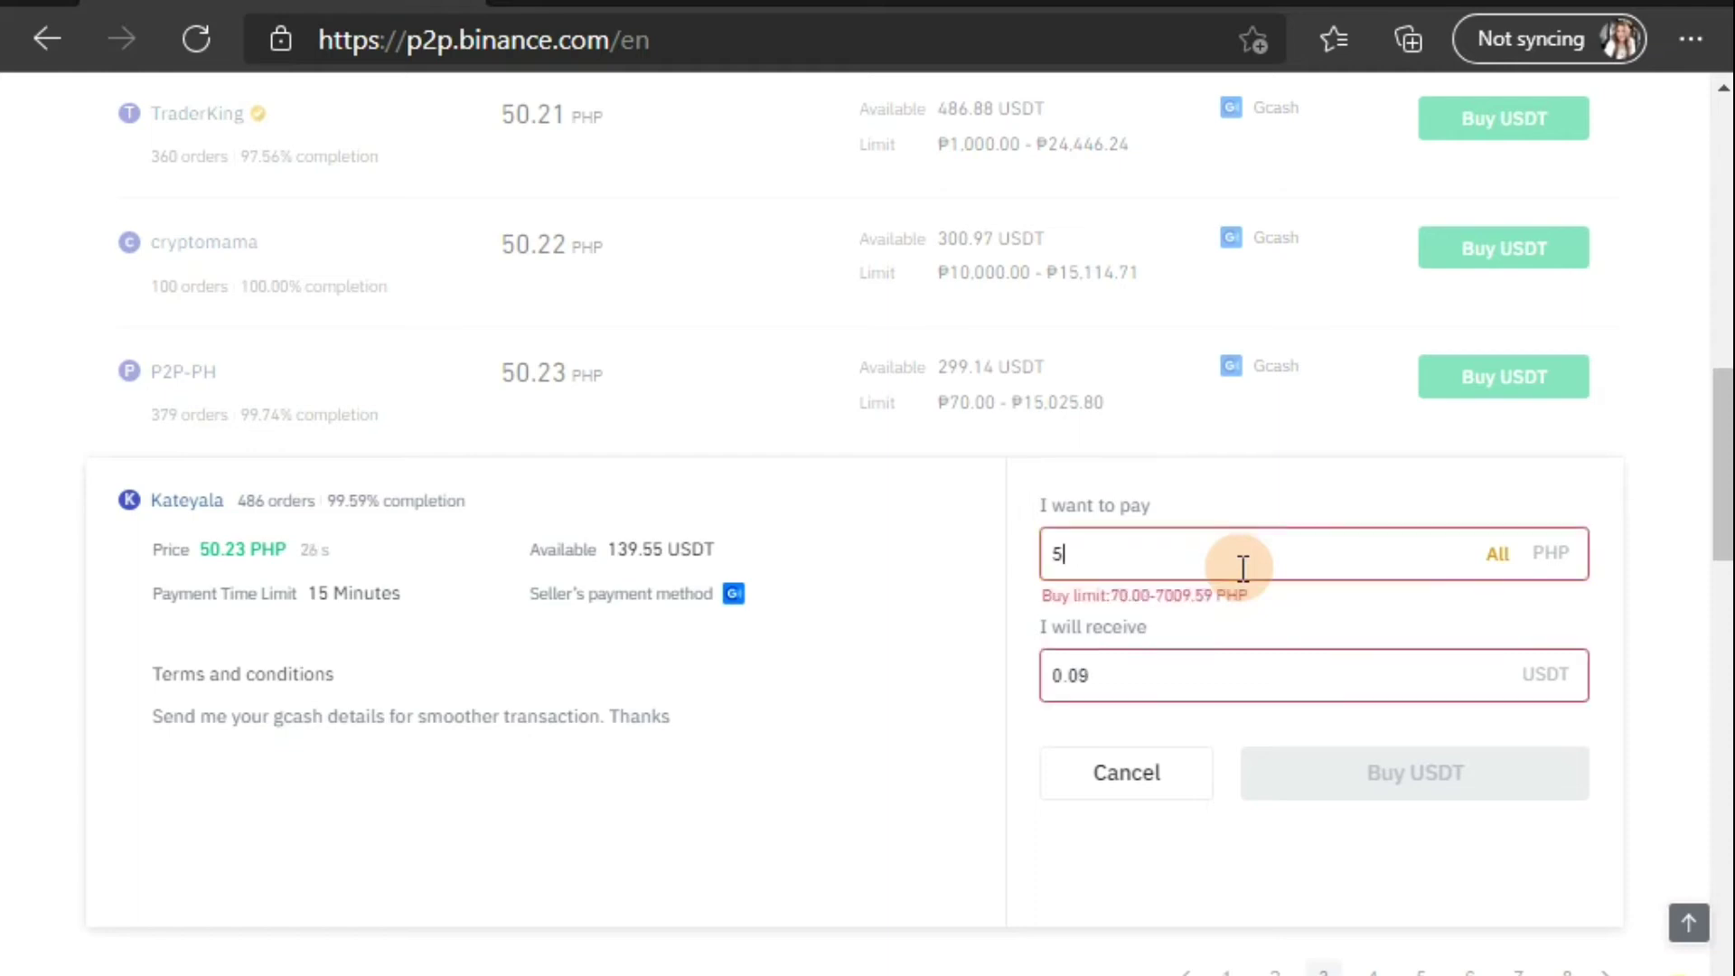
{"action": "type", "text": "00"}
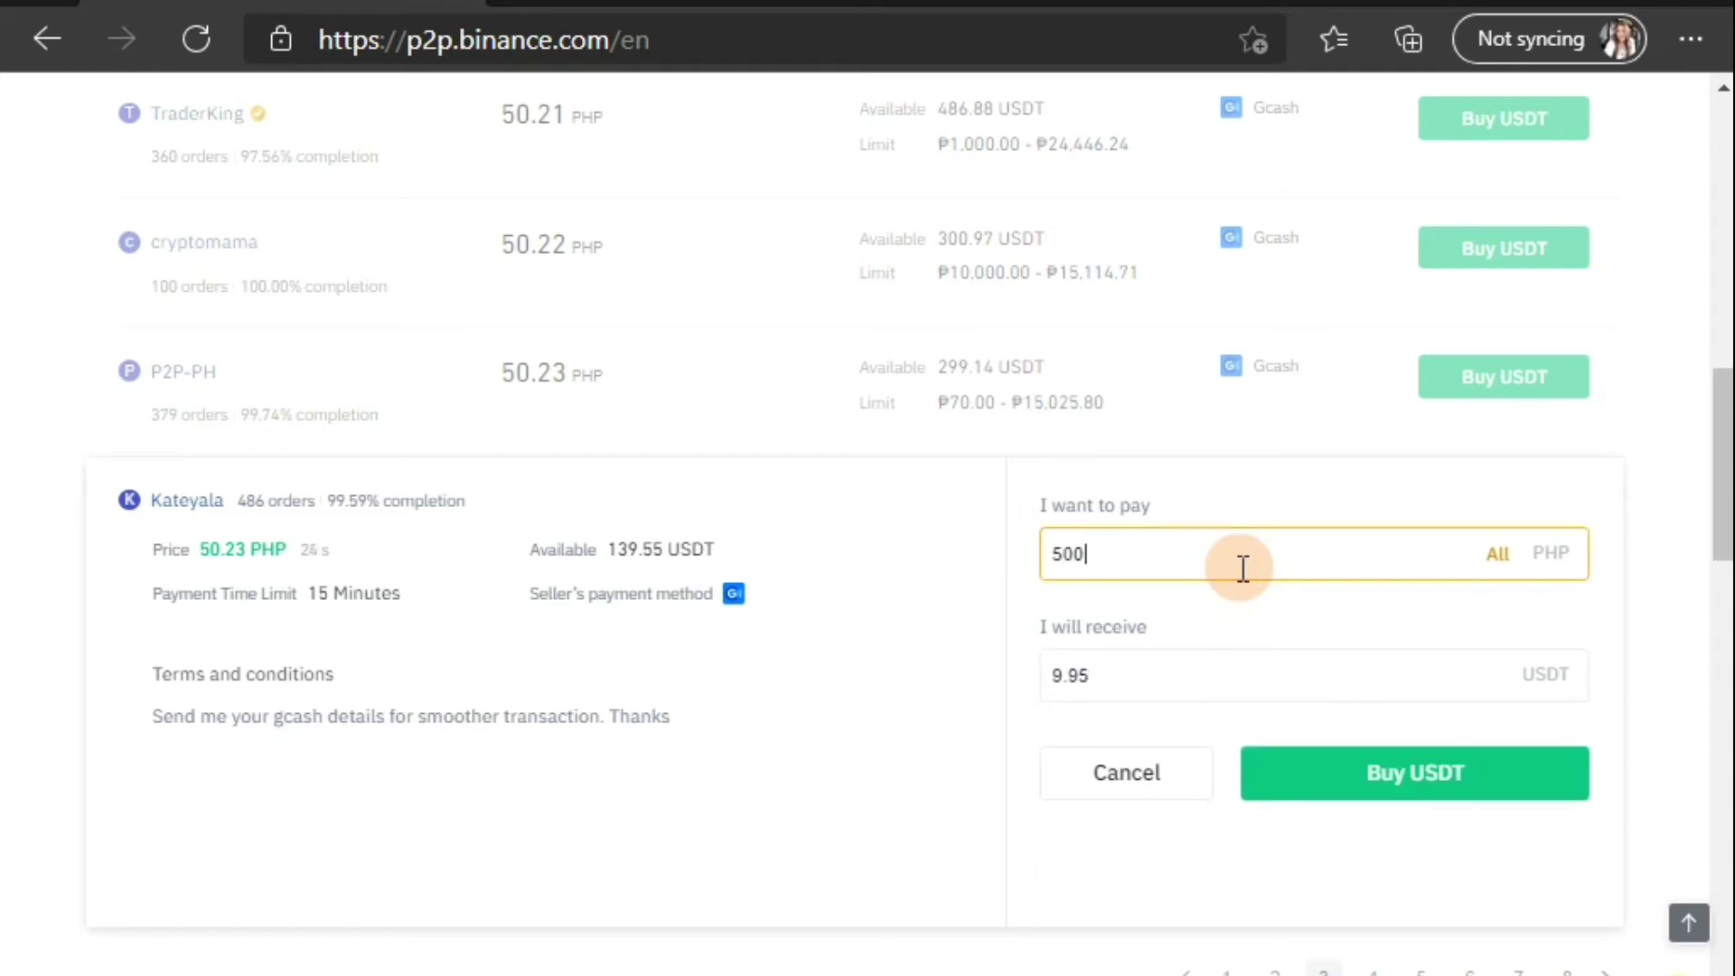
{"action": "left_click", "coordinate": [1096, 670]}
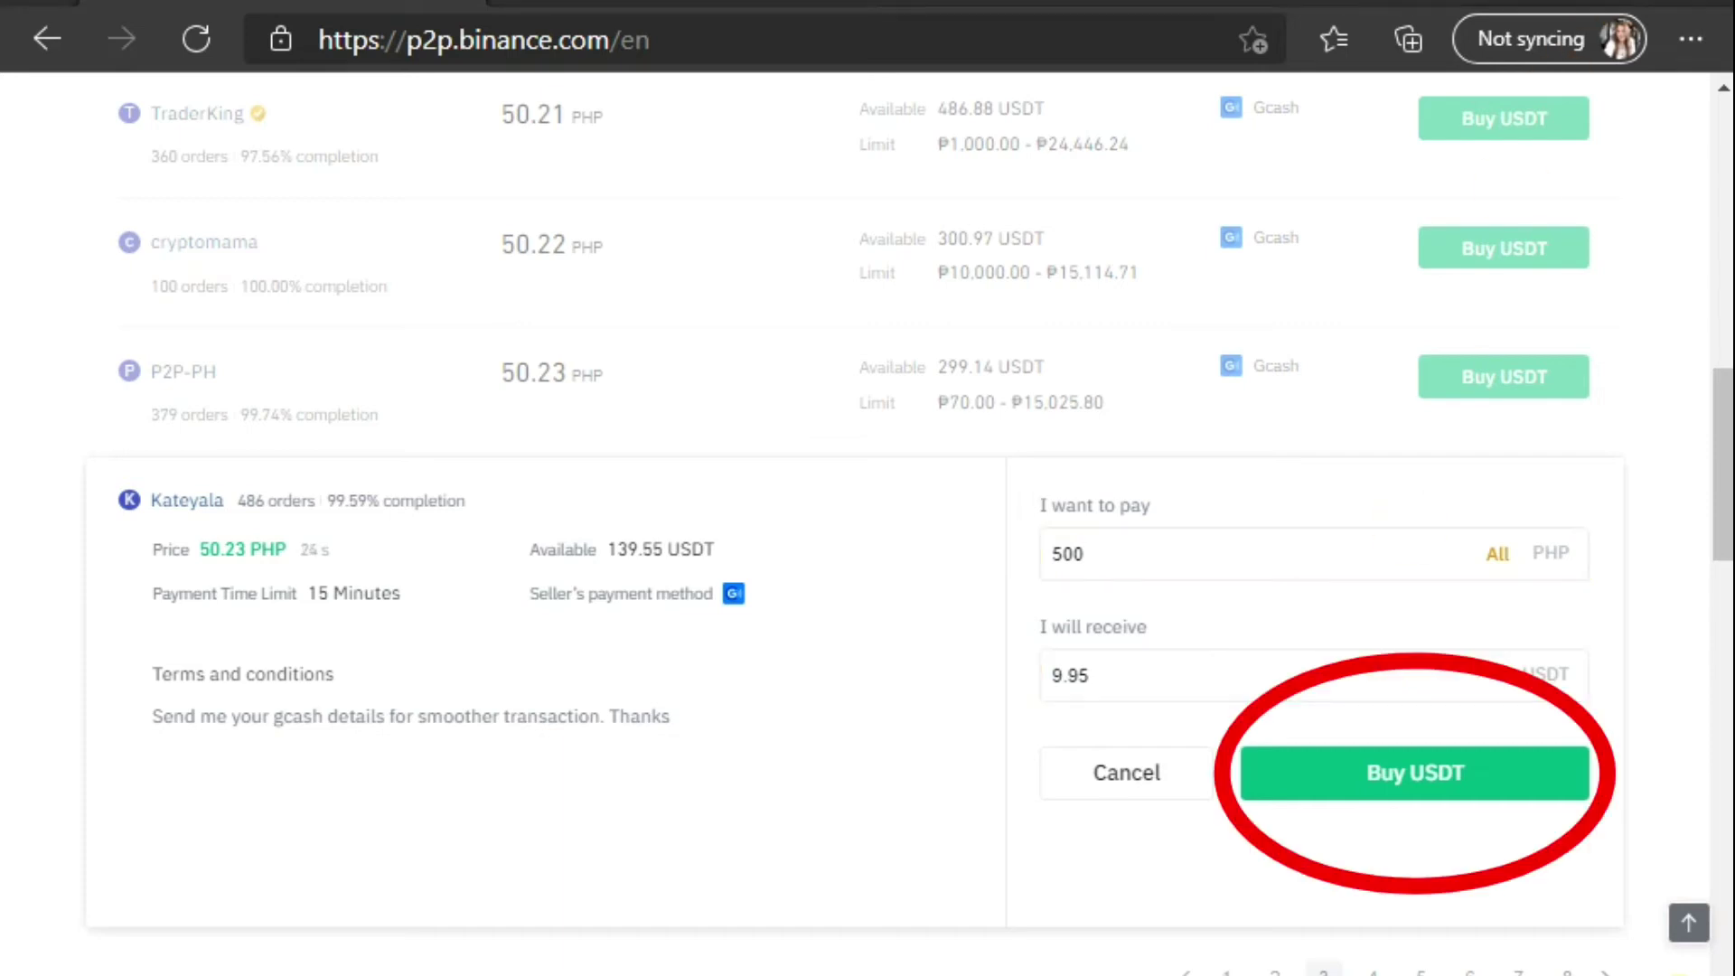
{"action": "left_click", "coordinate": [1133, 591]}
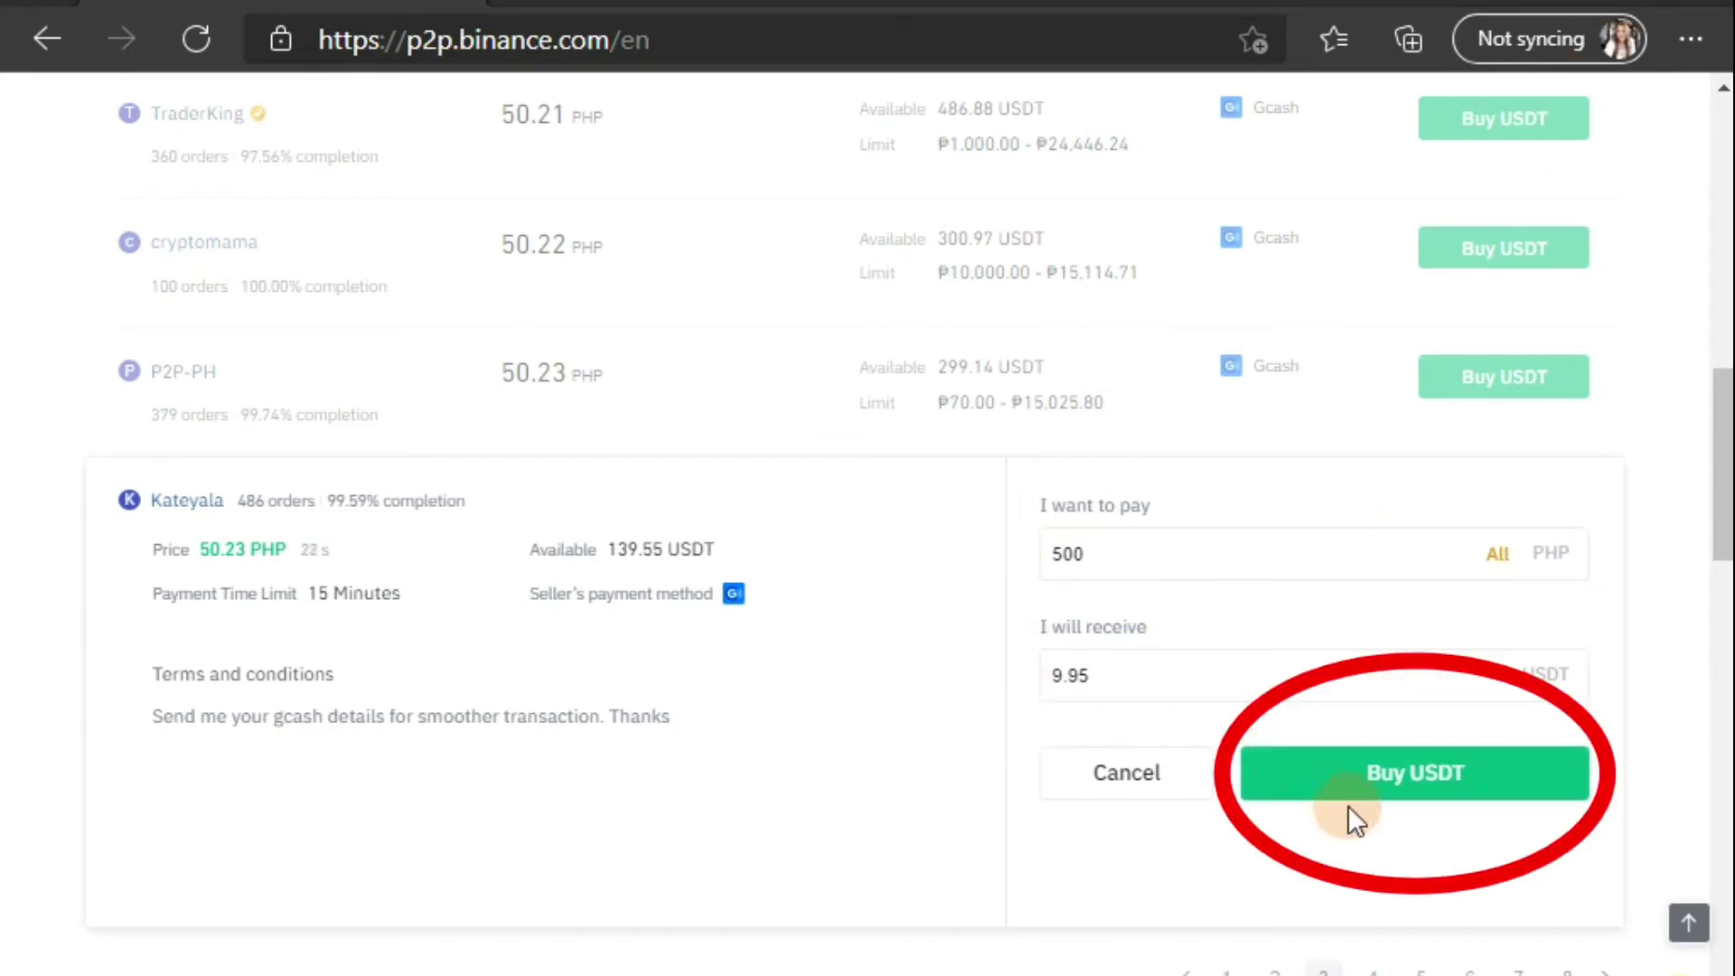
{"action": "left_click", "coordinate": [1443, 784]}
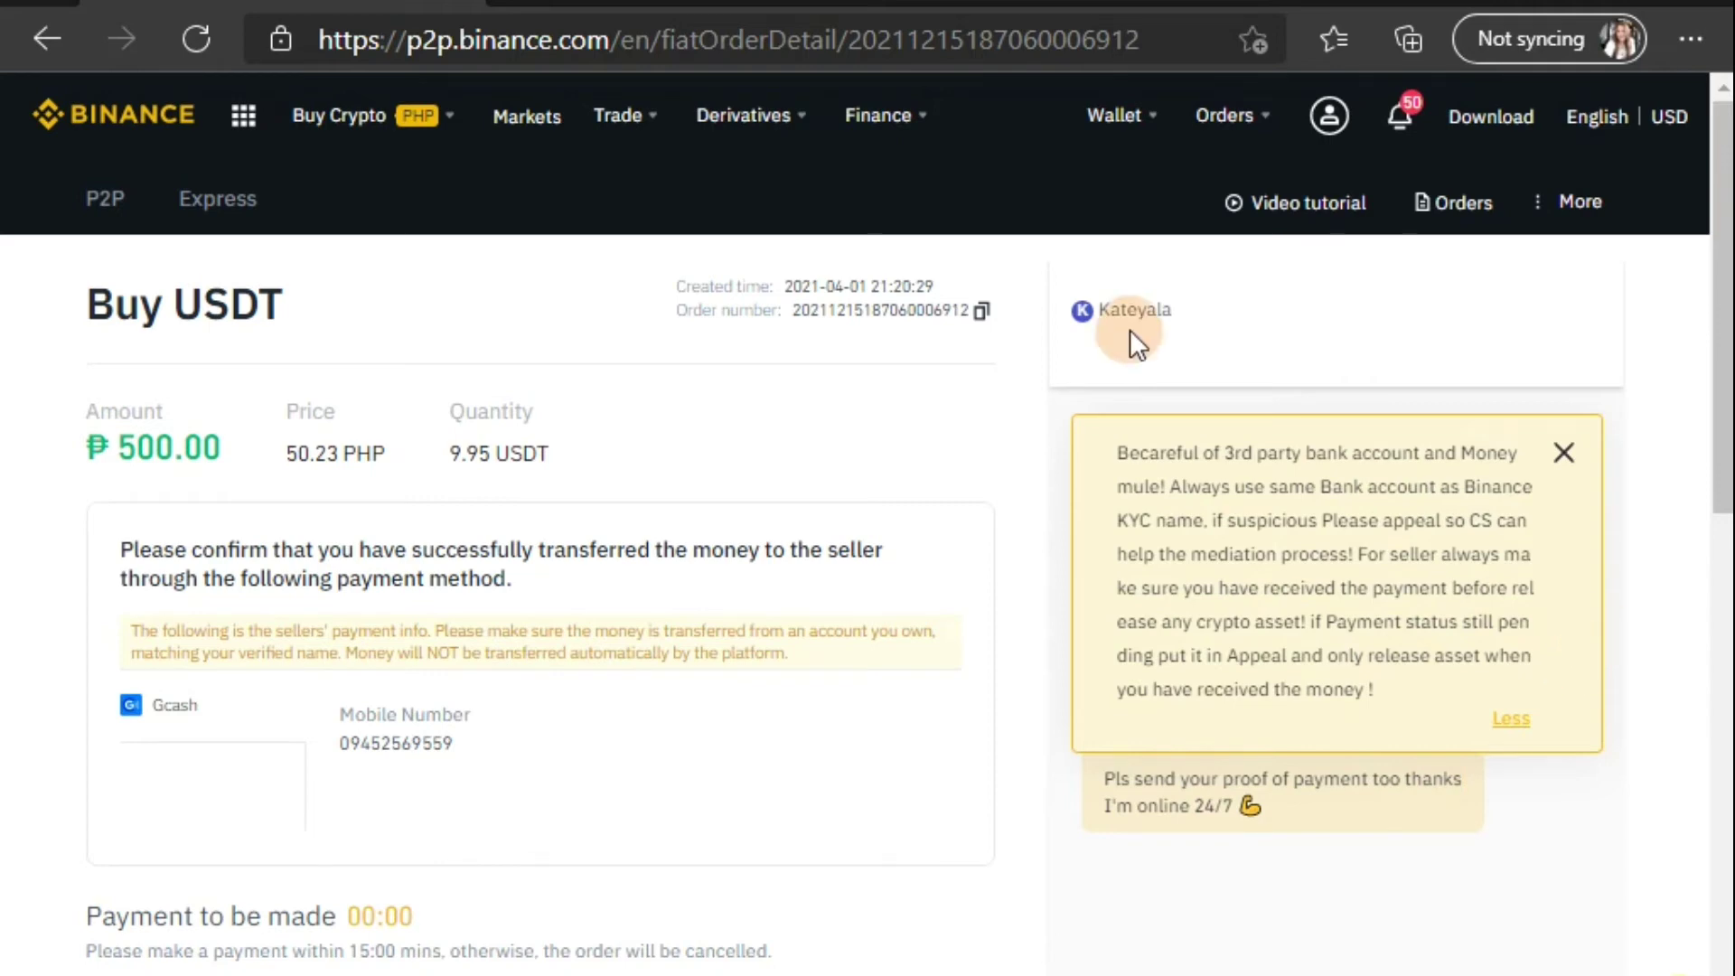
Step: Close the third-party account warning and scroll to read the seller's GCash payment message
{"action": "left_click", "coordinate": [1563, 451]}
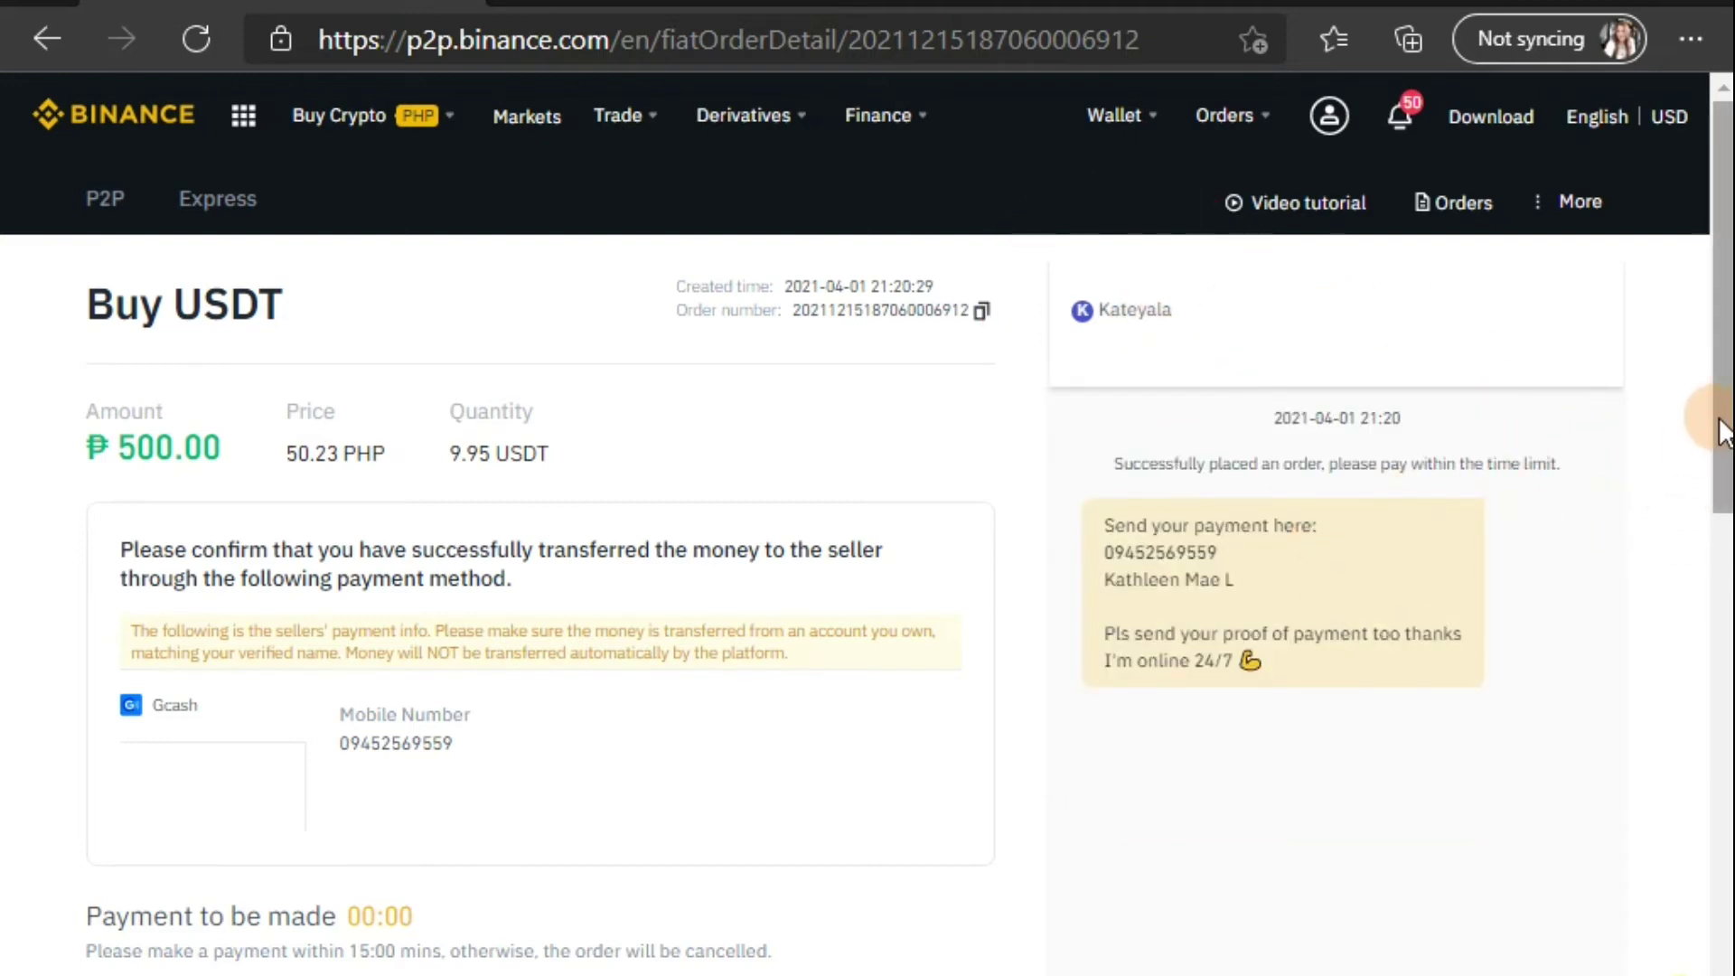
{"action": "left_click_drag", "start_coordinate": [1721, 432], "coordinate": [1726, 464]}
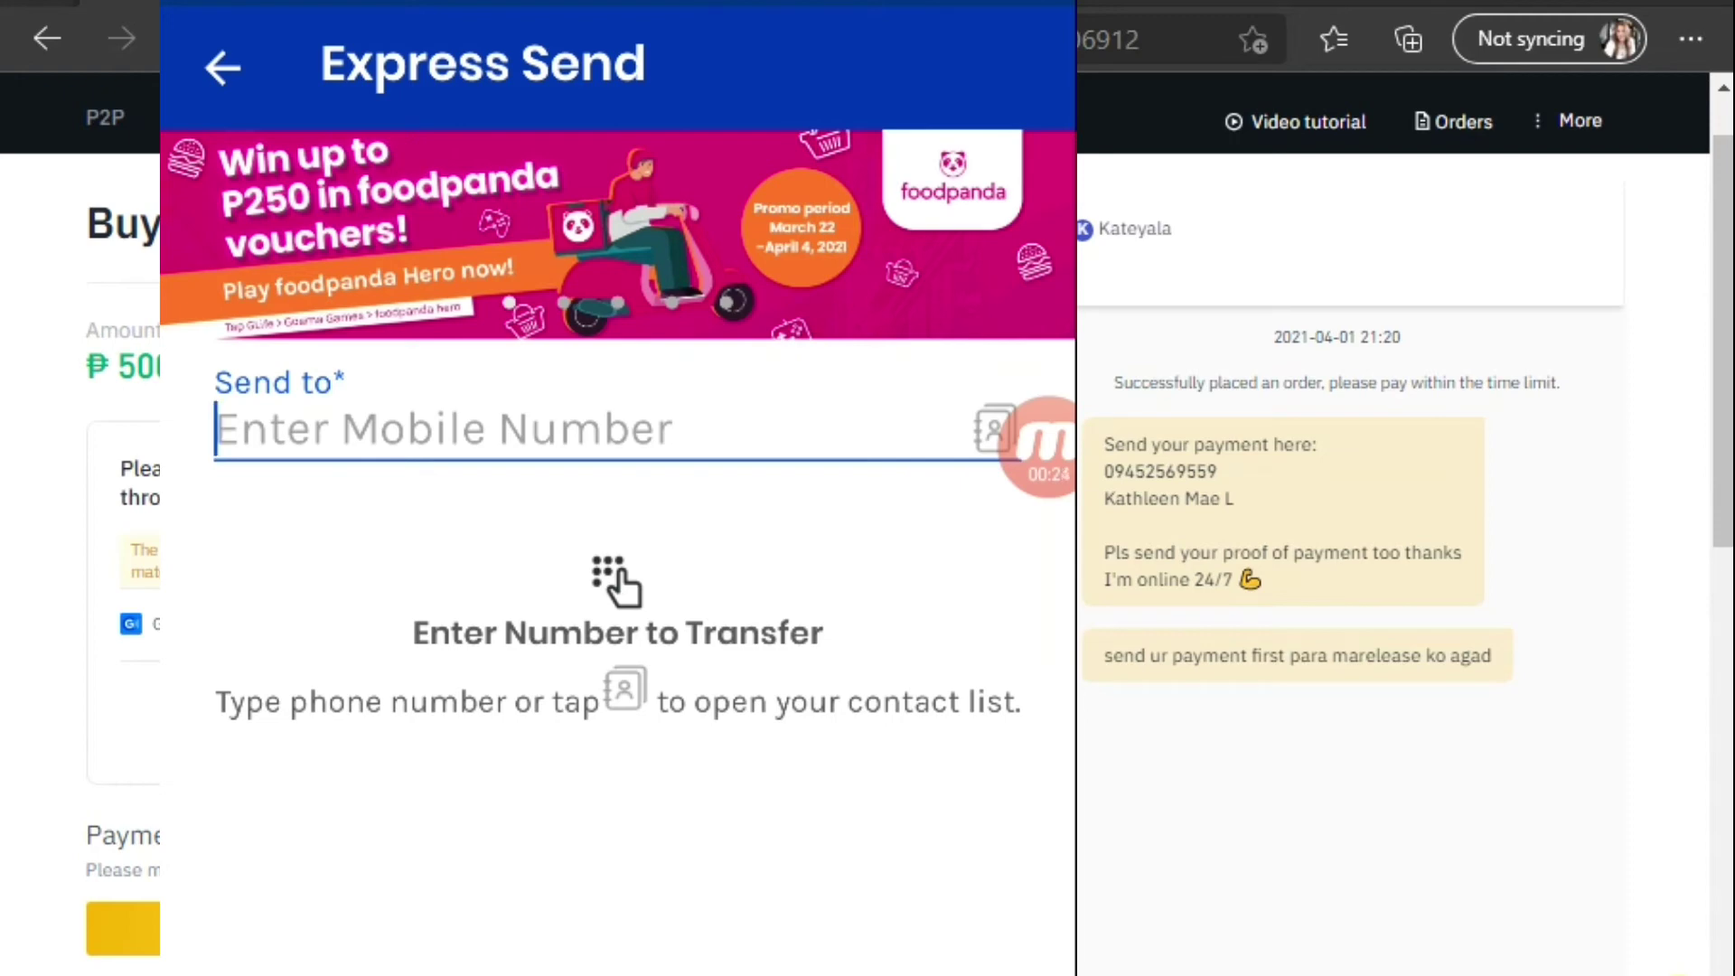
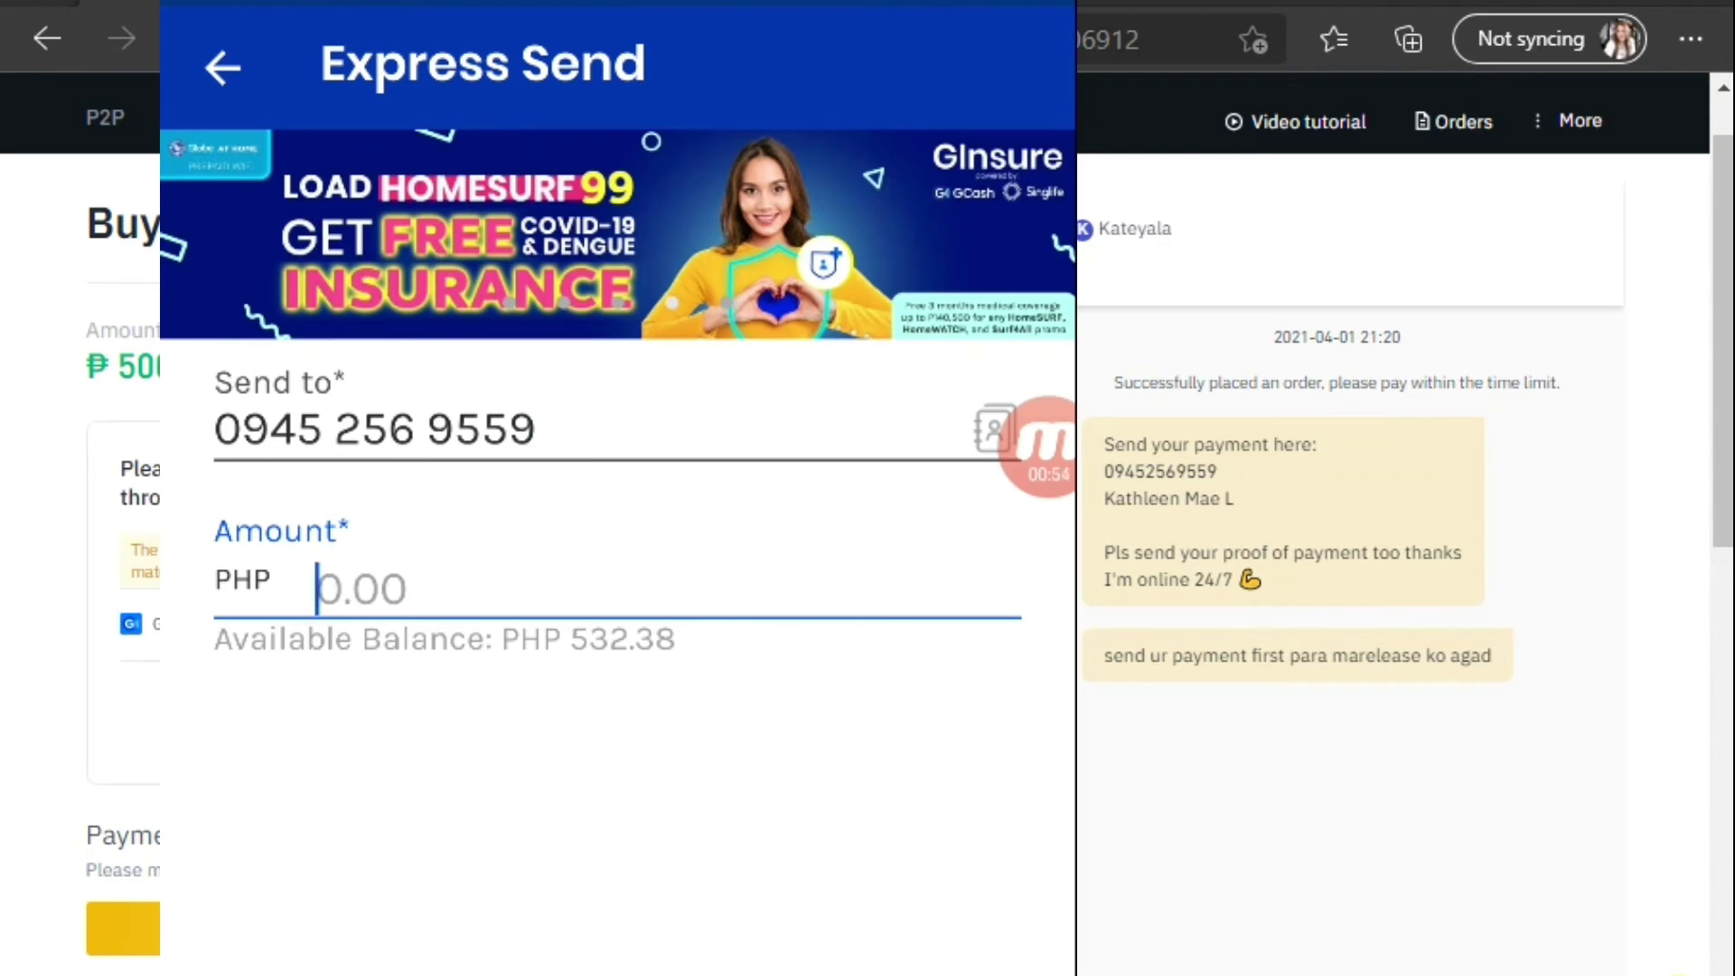
Step: Fill Express Send with the seller's mobile number, 500 PHP and message 'deposit', then continue to review
{"action": "type", "text": "500"}
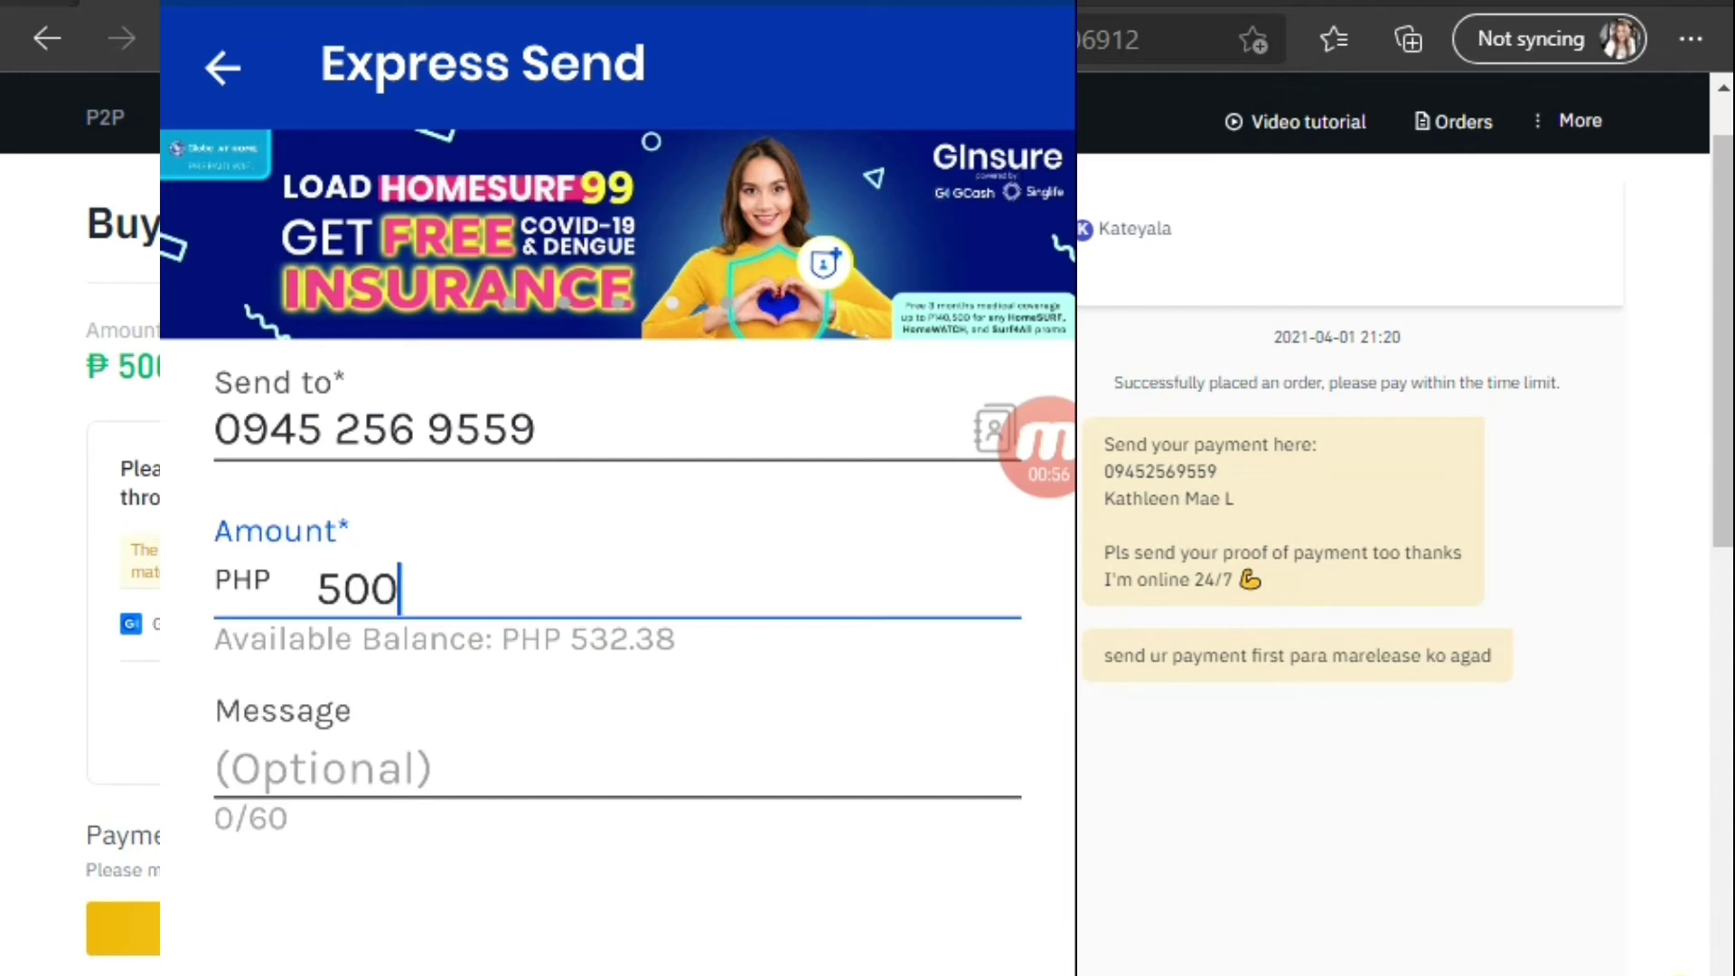
{"action": "key", "text": "Tab"}
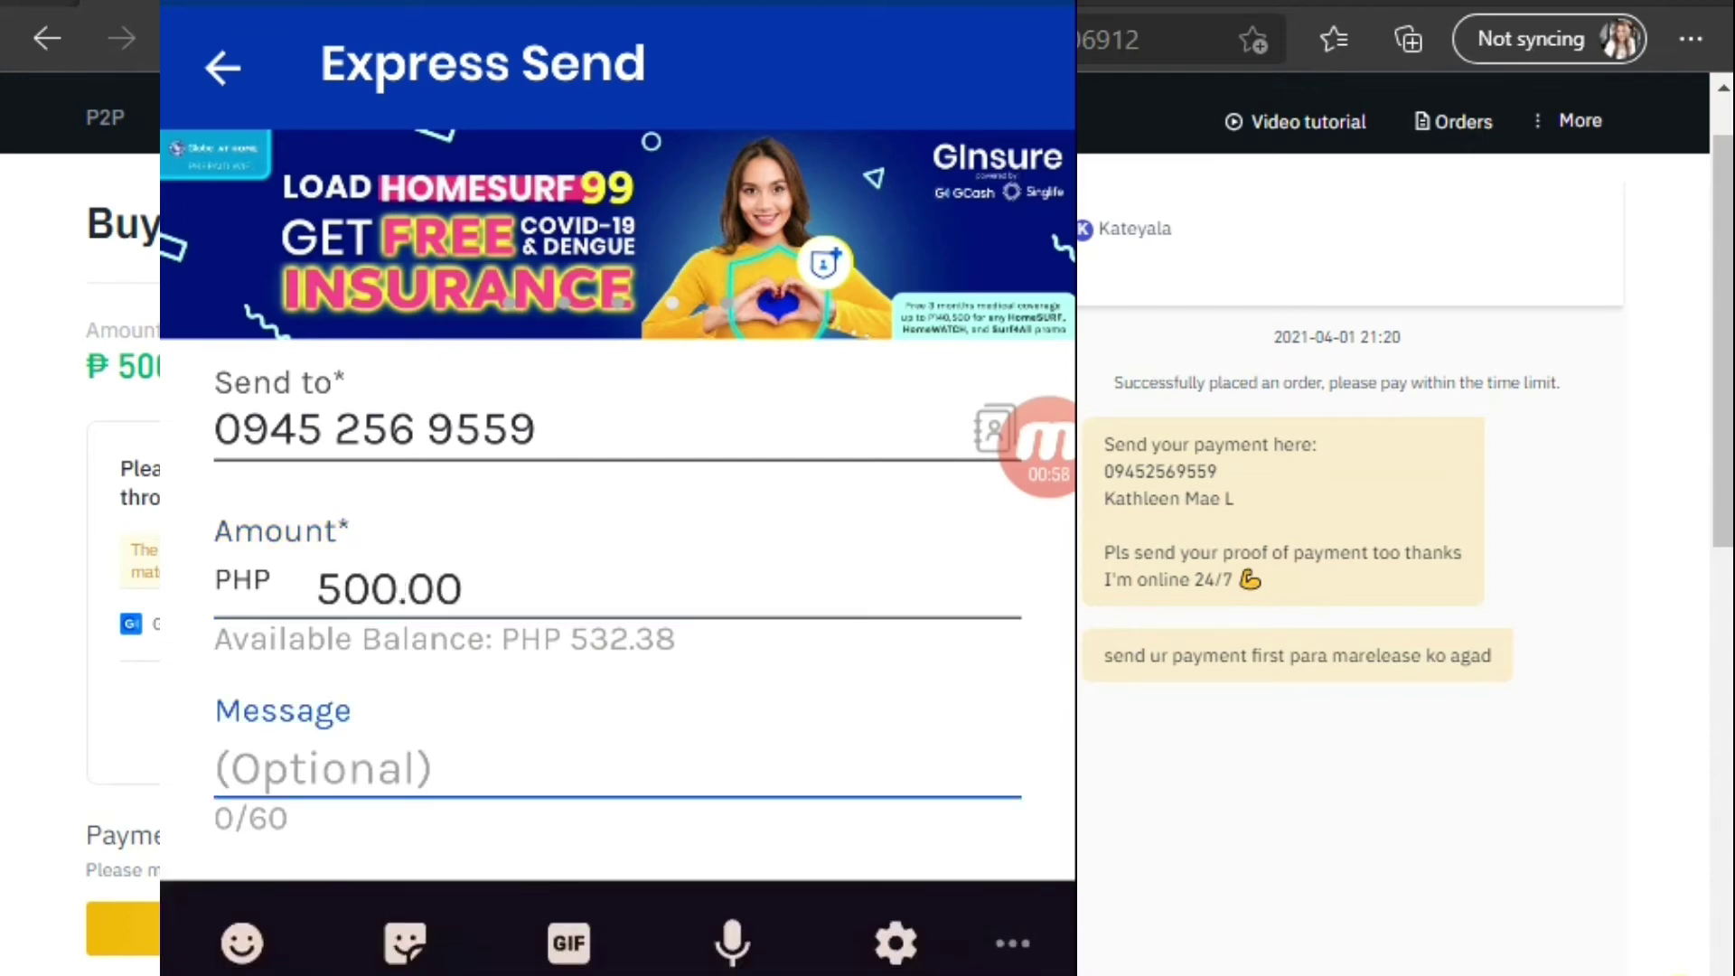
{"action": "type", "text": "d"}
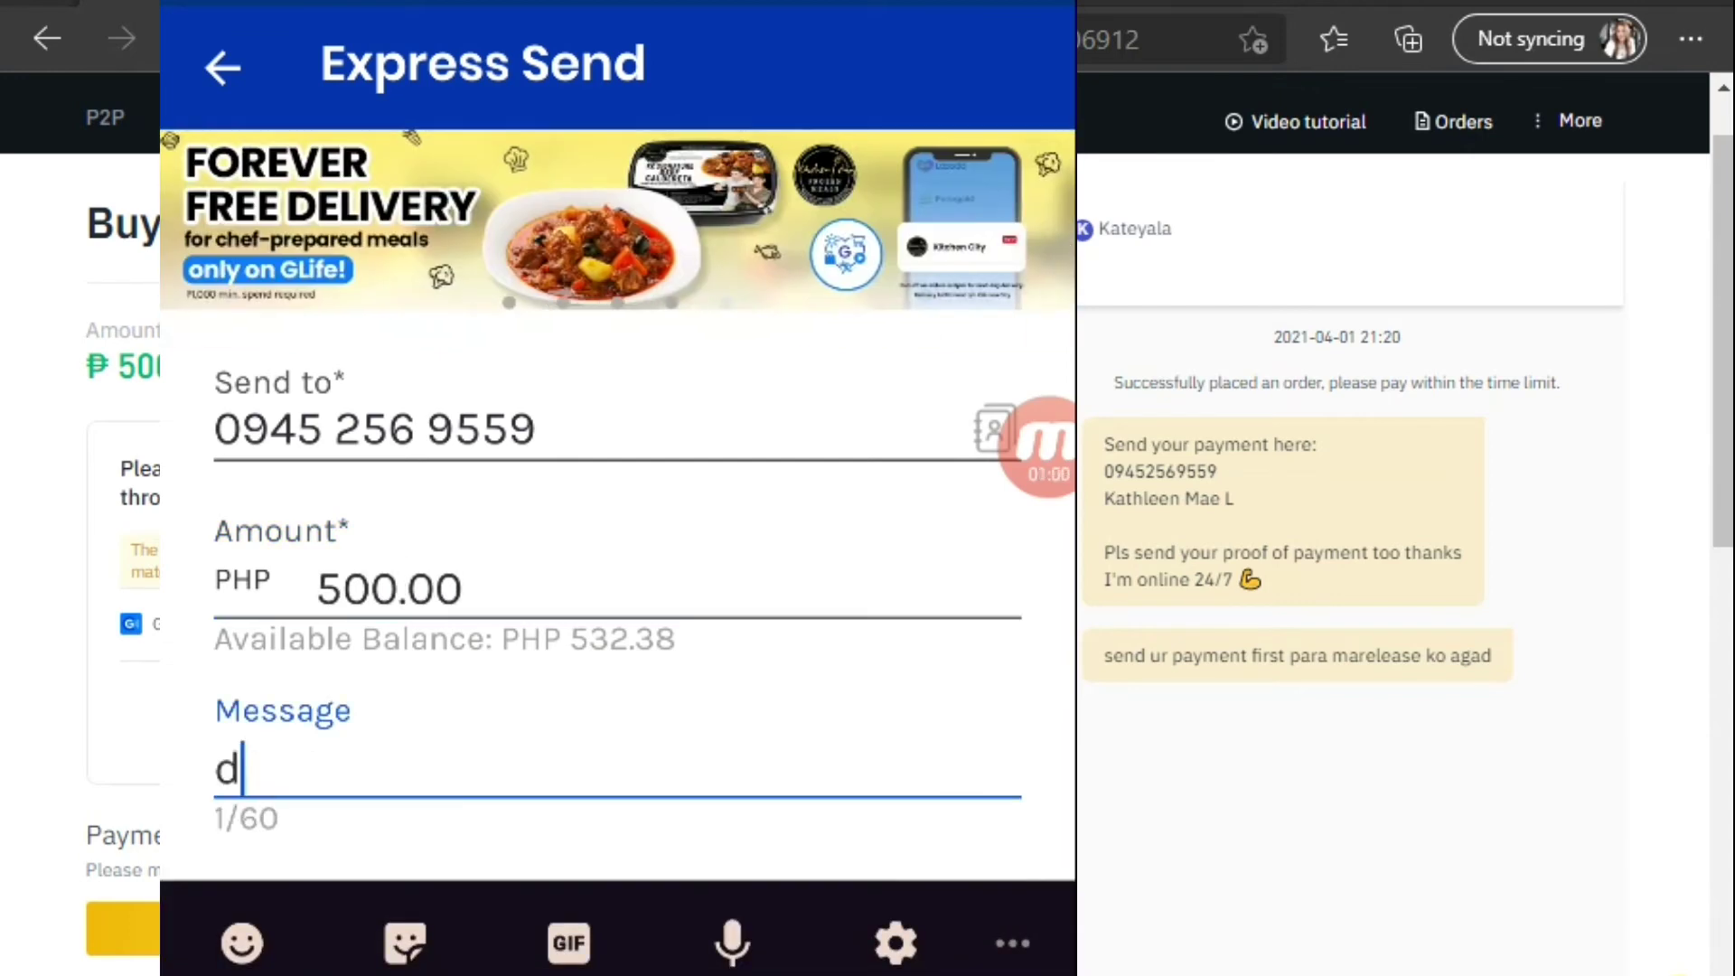
{"action": "type", "text": "eposit"}
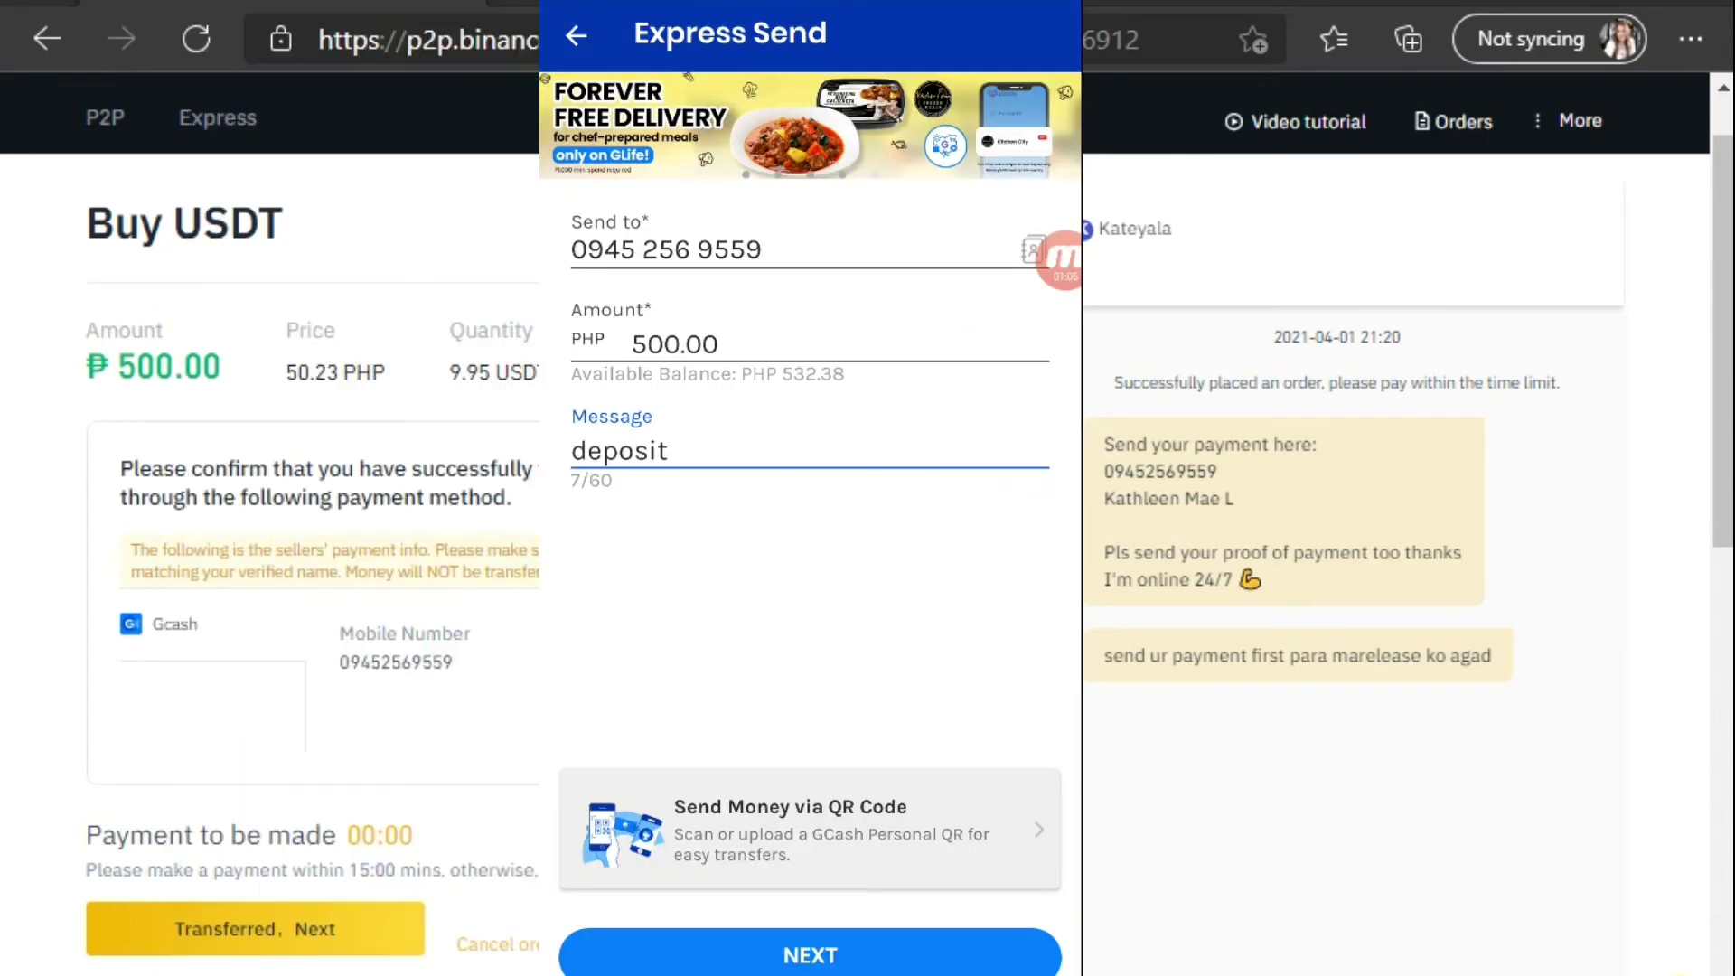
{"action": "left_click", "coordinate": [810, 955]}
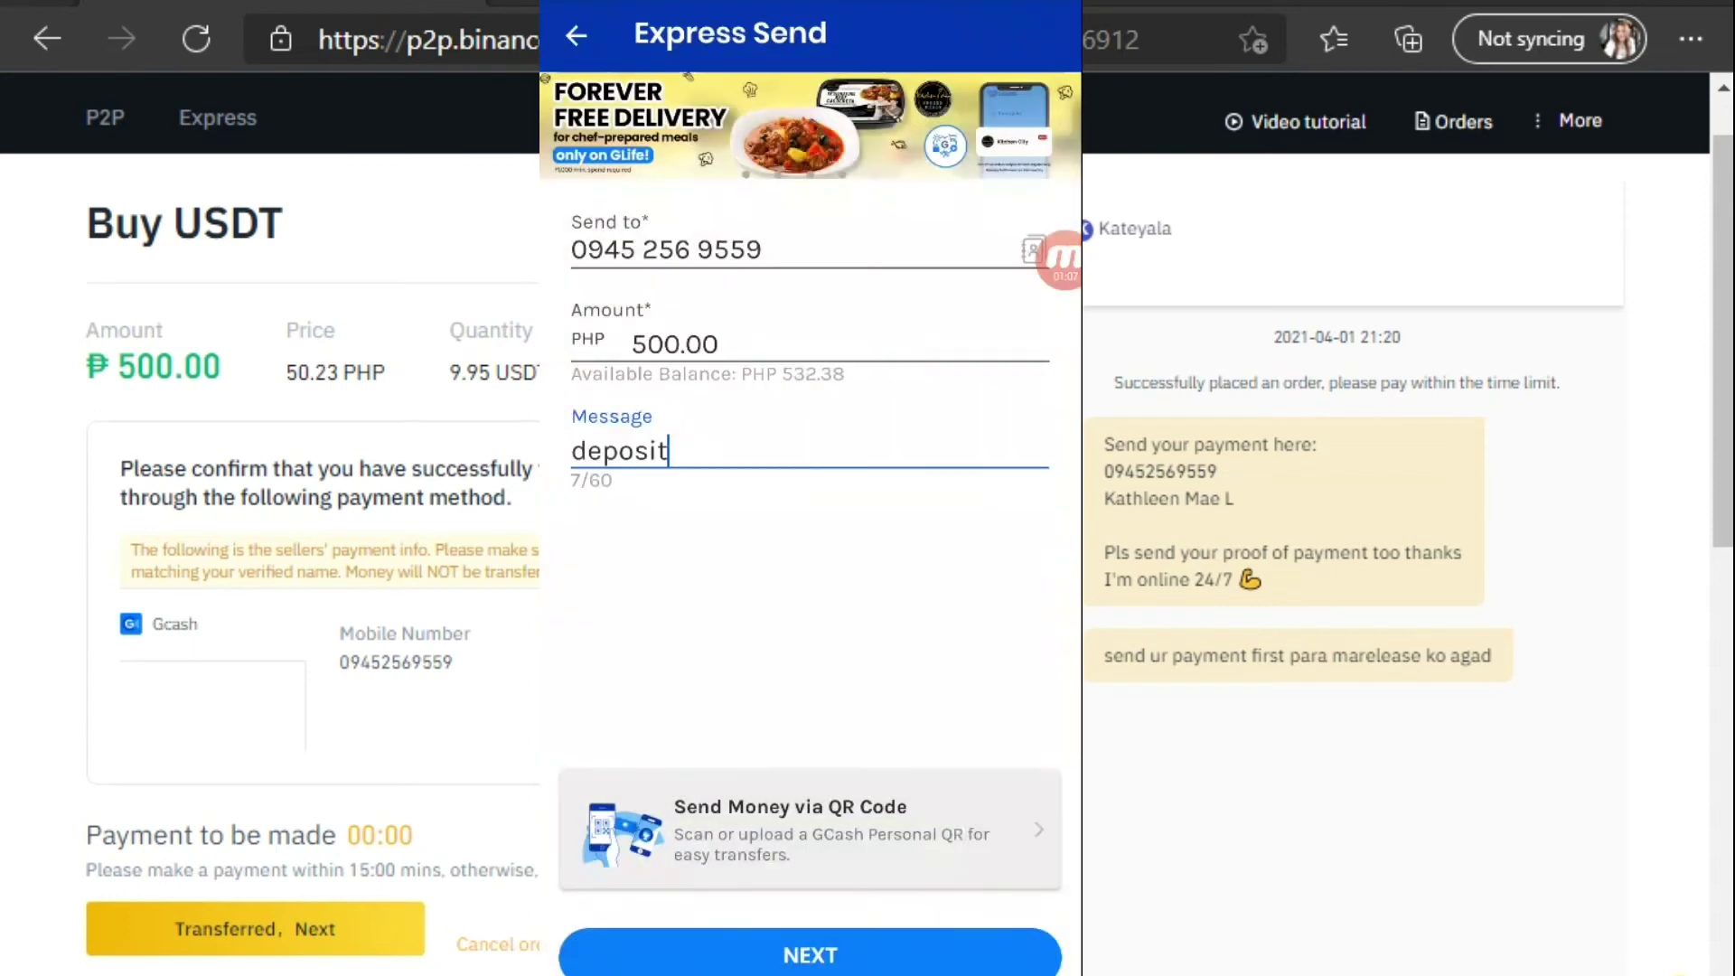